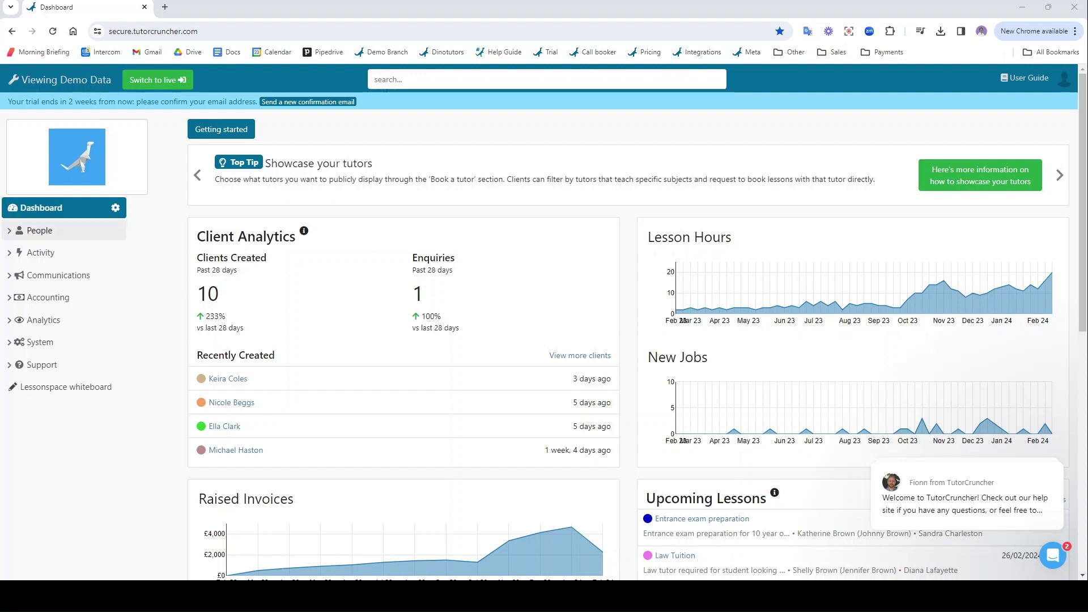
- Expand the People group in the sidebar to show tutors, clients, students and more
left_click(65, 229)
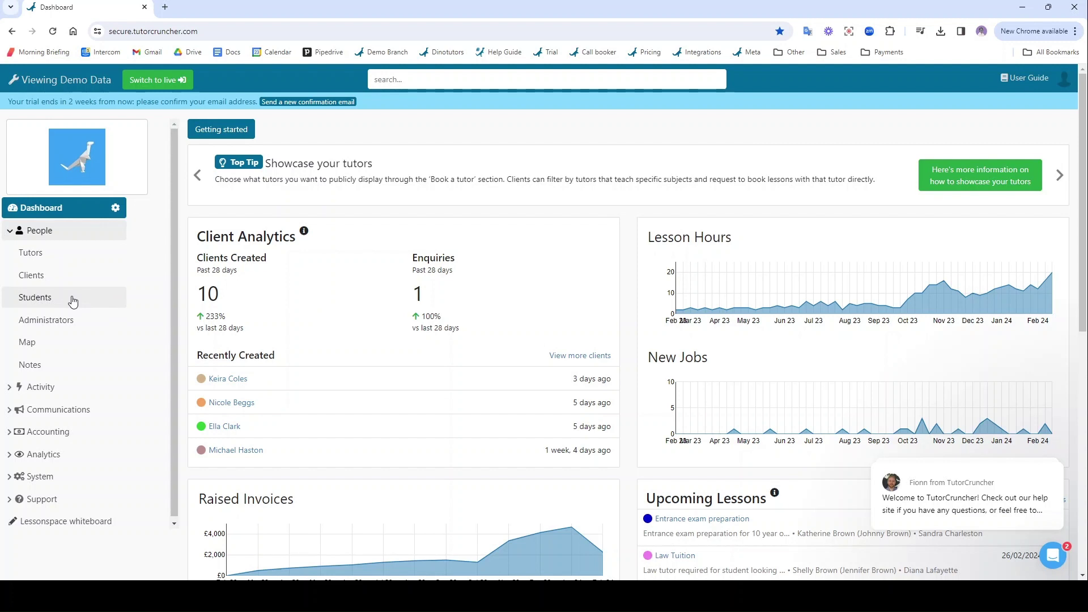
- Start a new tutor and enter the first name, last name and e-mail address
left_click(69, 255)
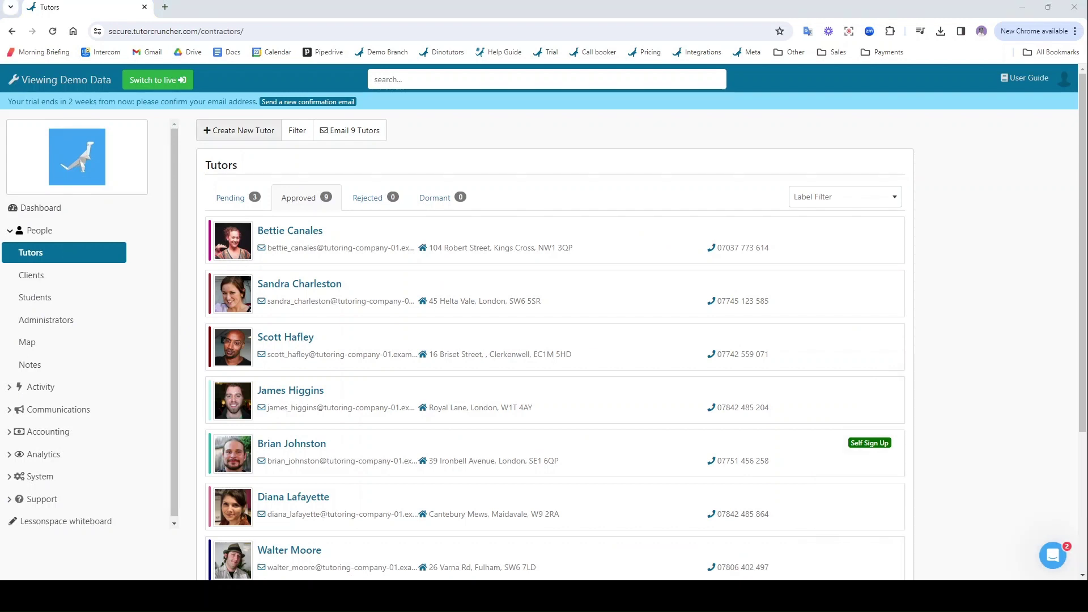
left_click(249, 132)
left_click(270, 180)
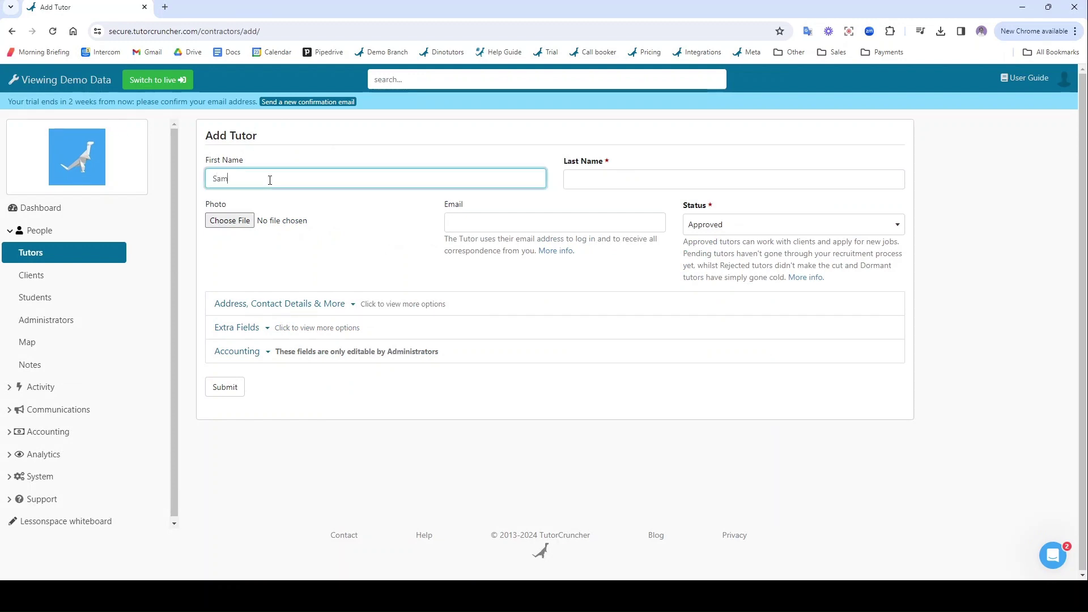
left_click(749, 181)
type("Linge")
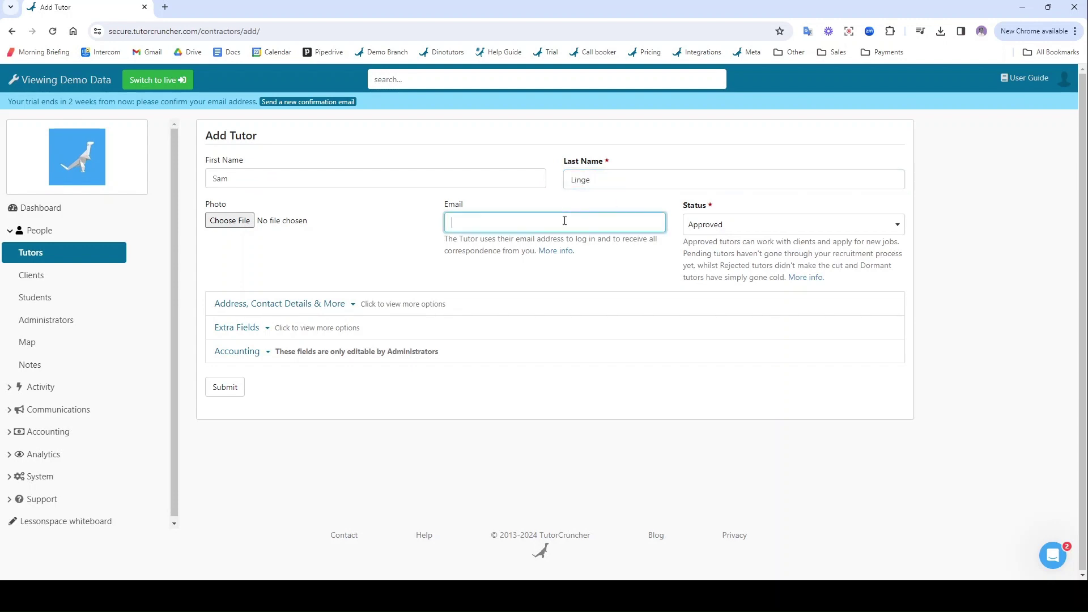
left_click(564, 220)
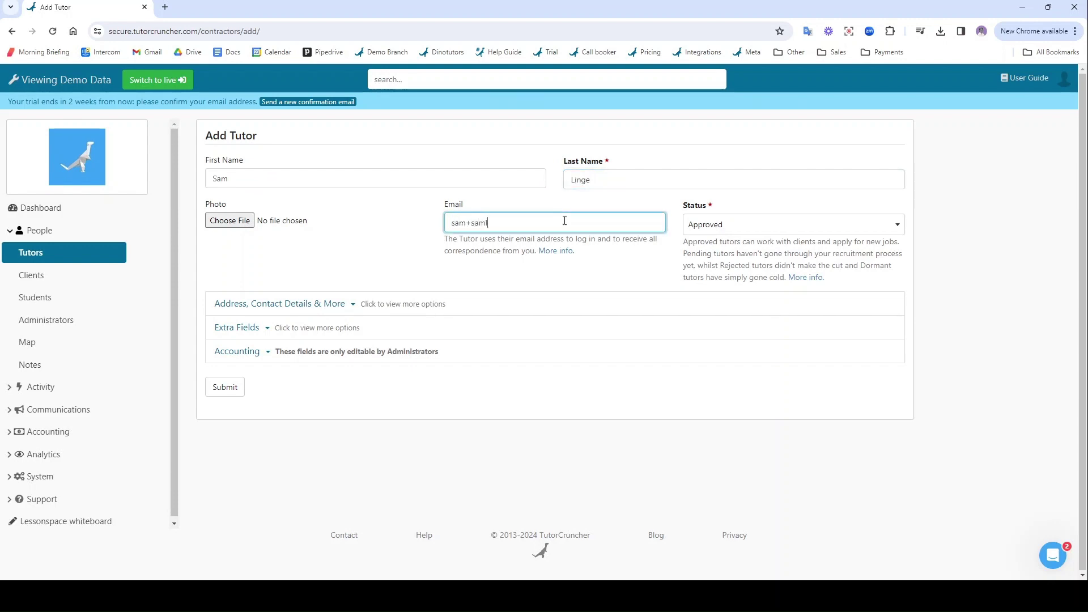
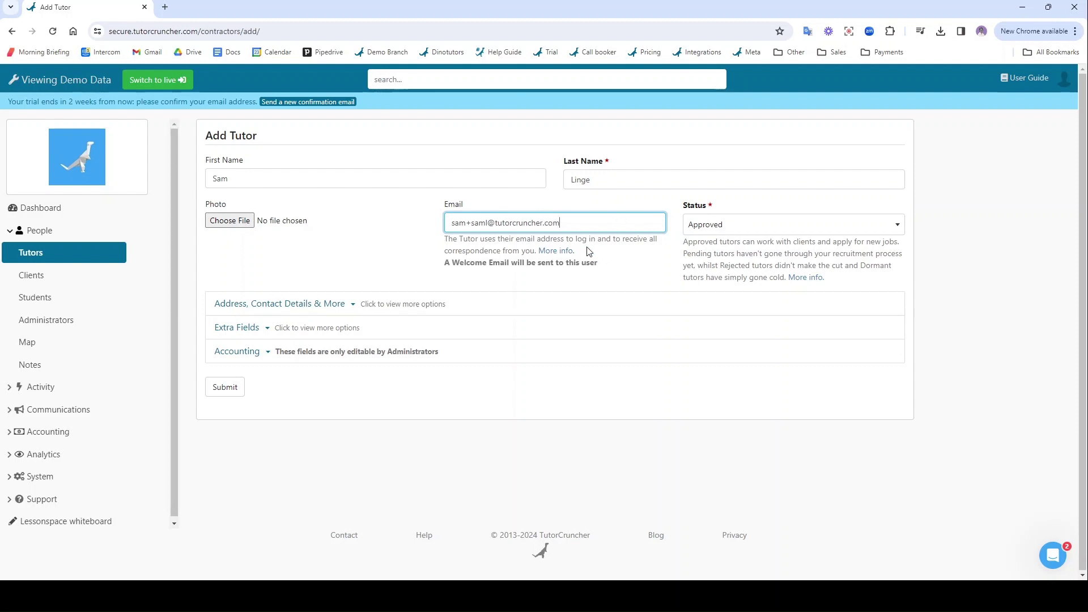
- Review the welcome e-mail notice and the address fields, then submit the Approved tutor
left_click_drag(442, 266, 602, 268)
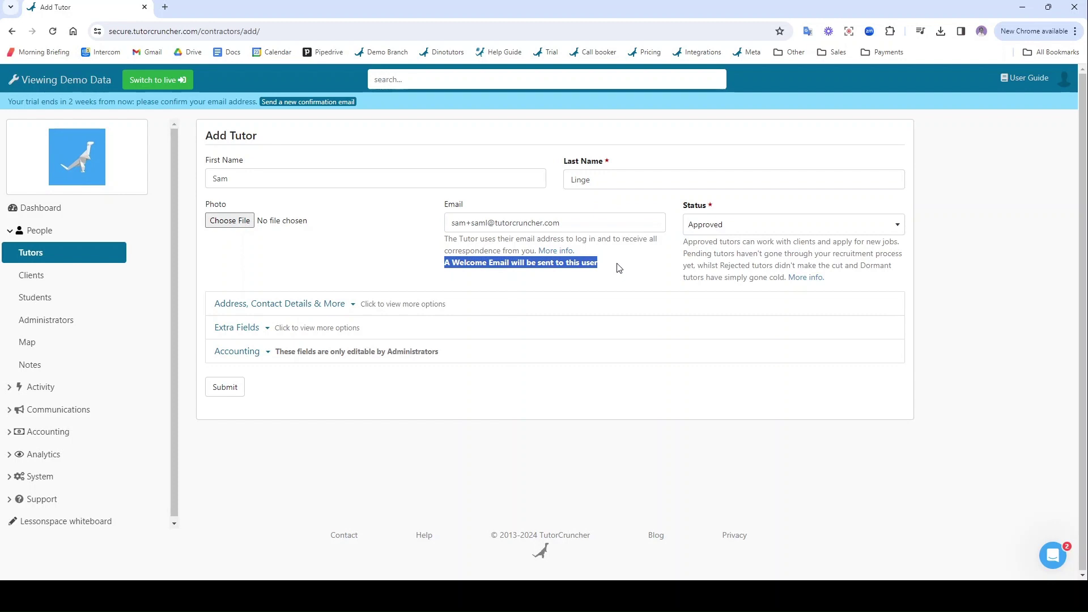
left_click(616, 268)
left_click(255, 305)
scroll(391, 407, "down", 1)
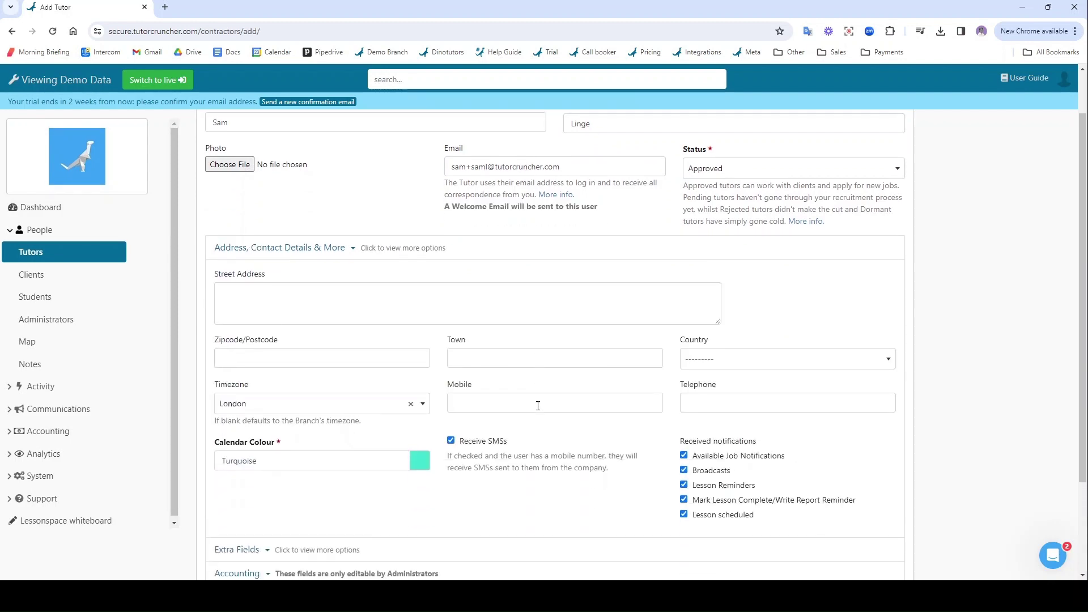
left_click(301, 247)
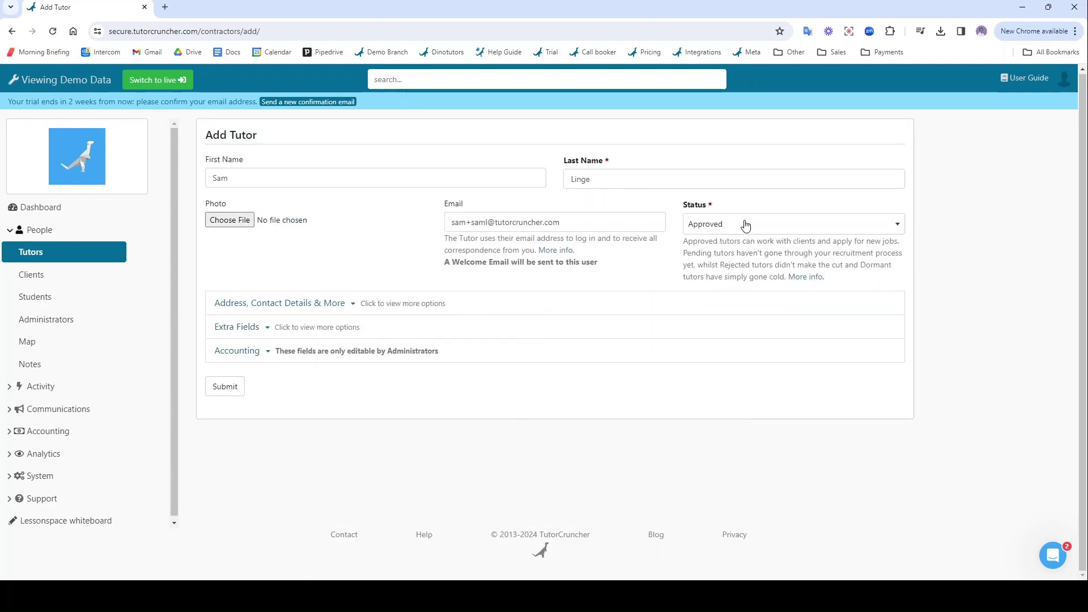
left_click(230, 386)
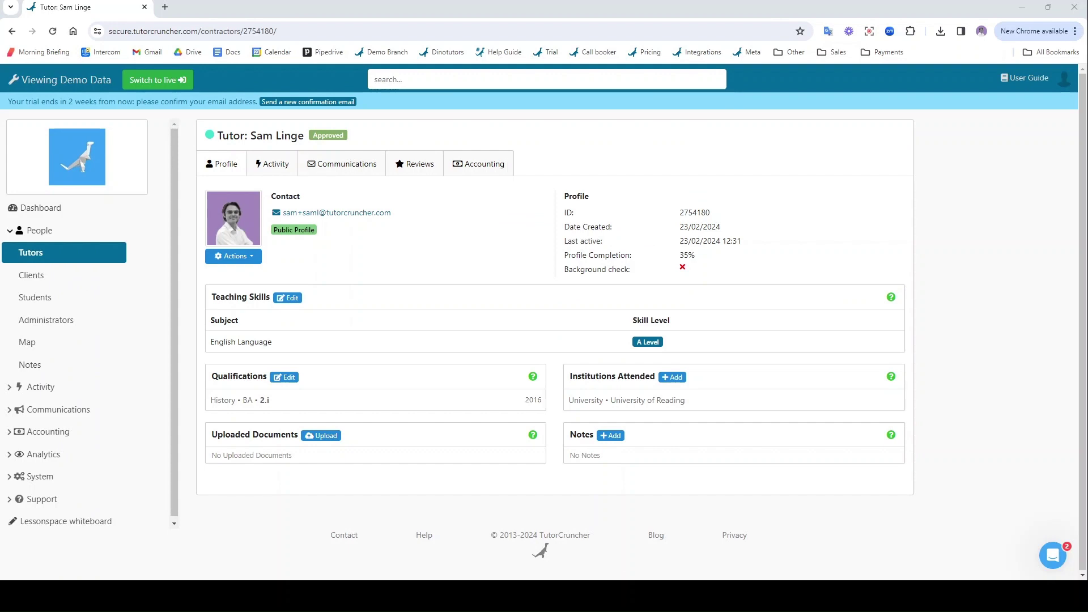
- Start a new client and enter the first name, last name and e-mail address
left_click(58, 283)
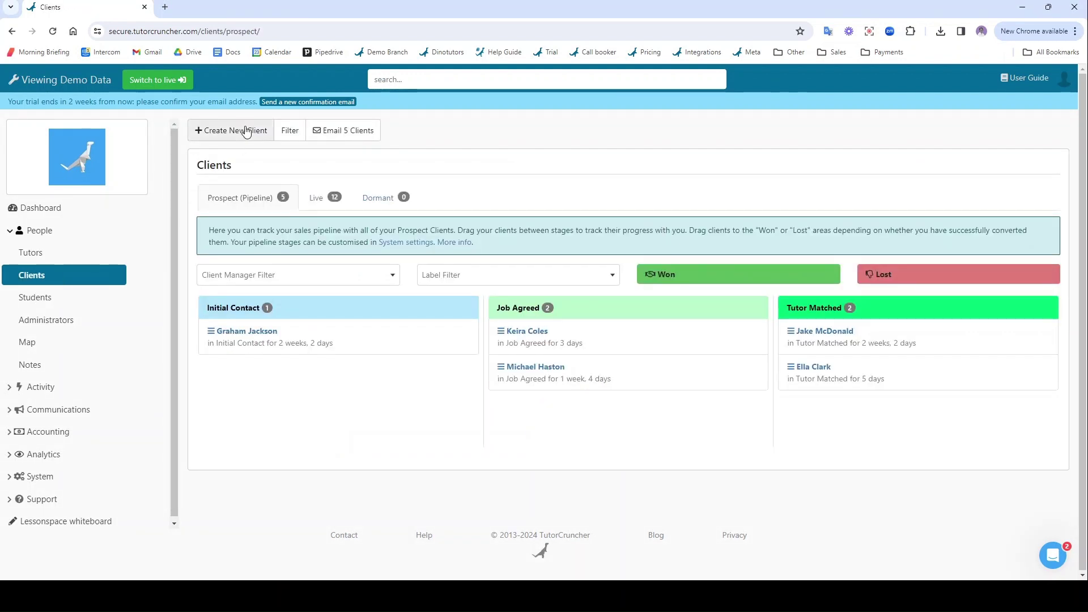
left_click(246, 132)
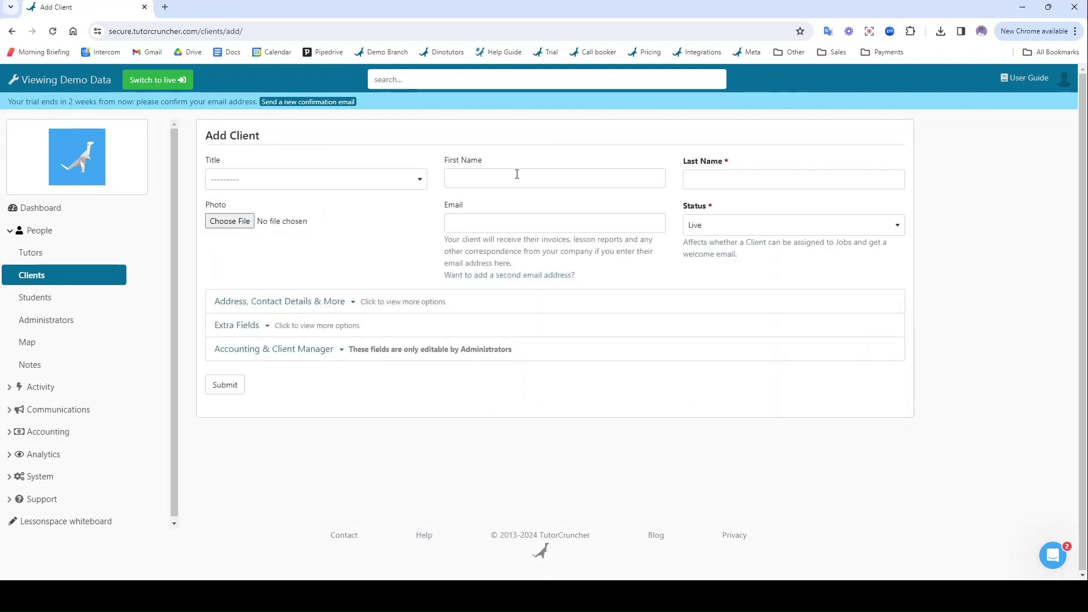
left_click(450, 175)
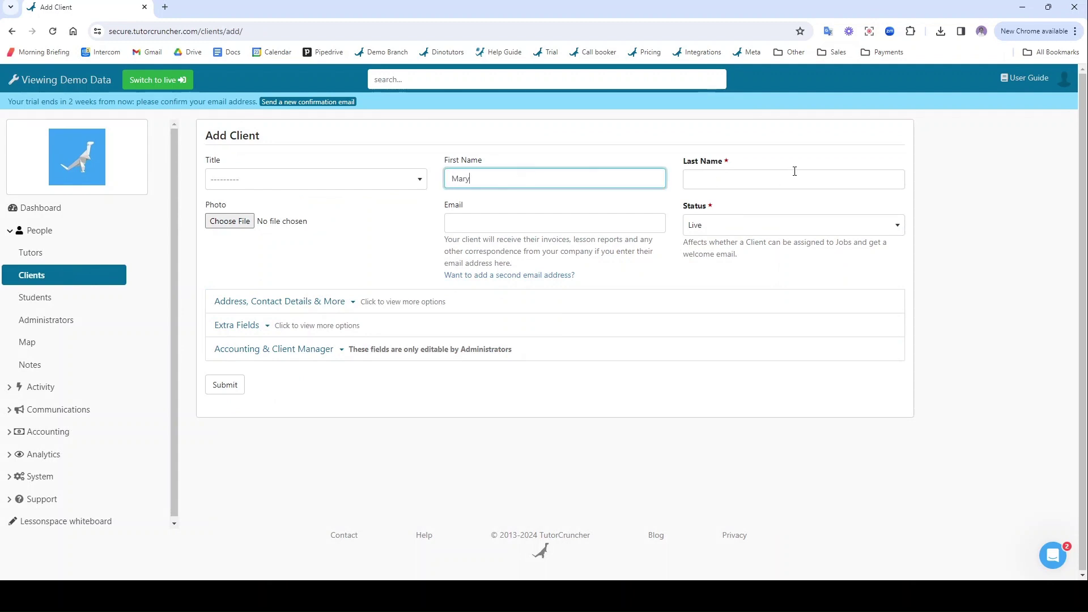
type("Jones")
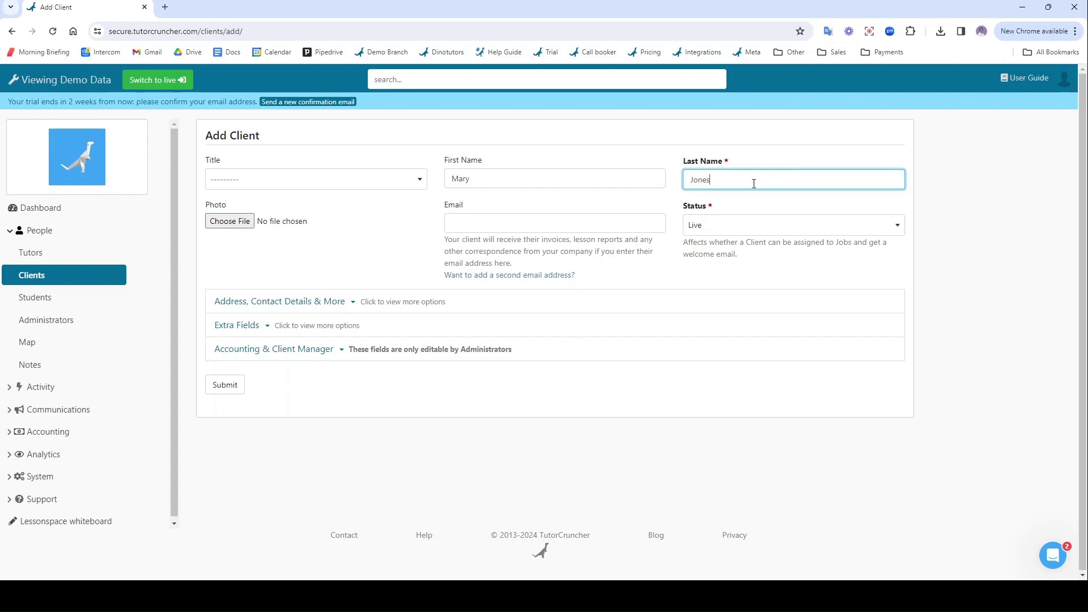
left_click(486, 229)
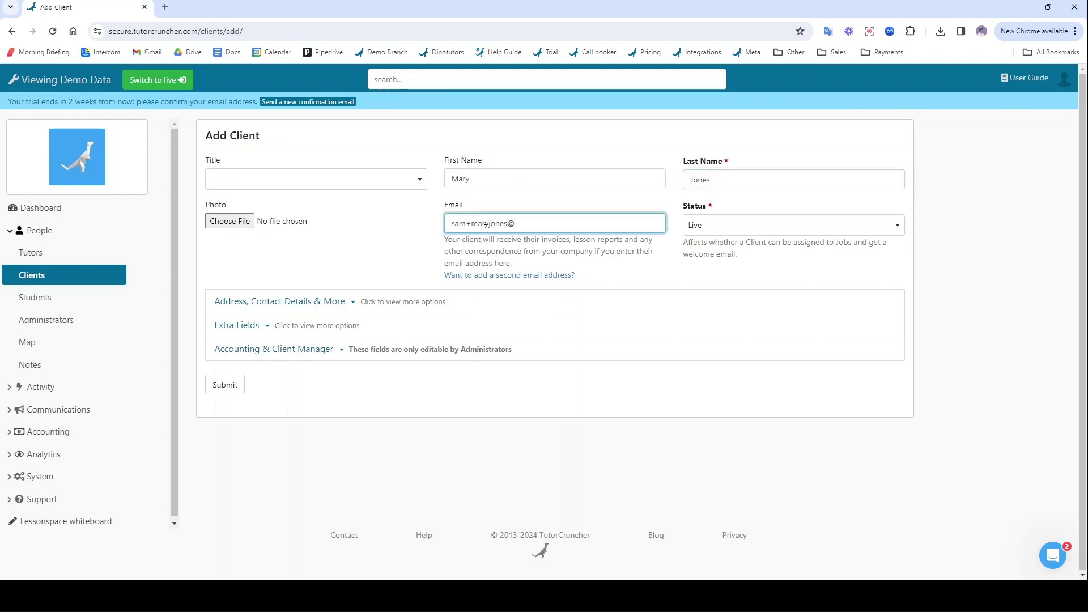
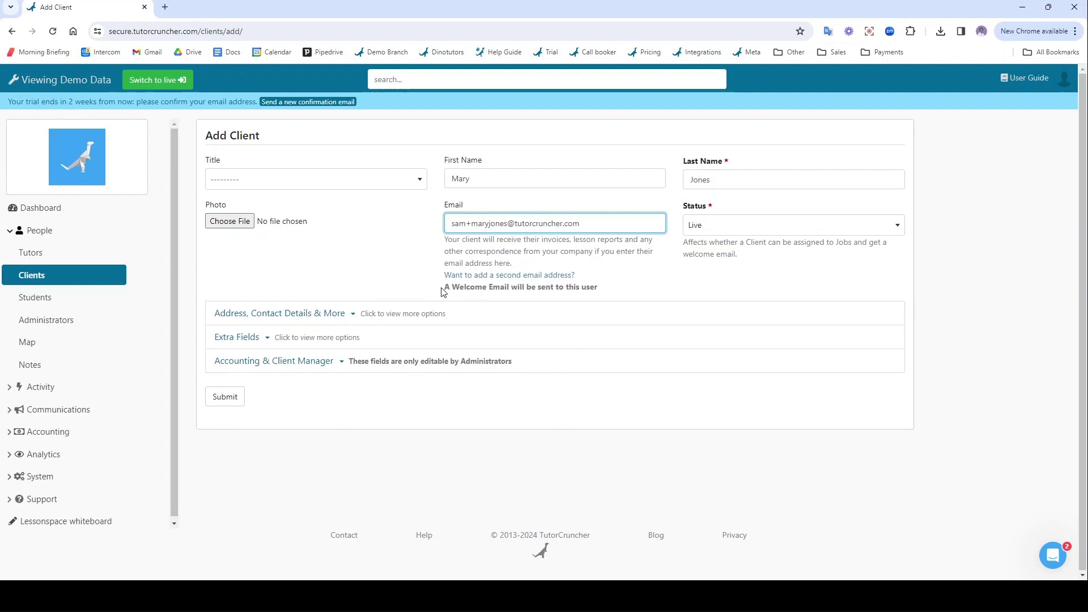
- Review the welcome e-mail notice and the client's Extra Fields, leaving status Live
left_click_drag(444, 287, 622, 295)
left_click(622, 296)
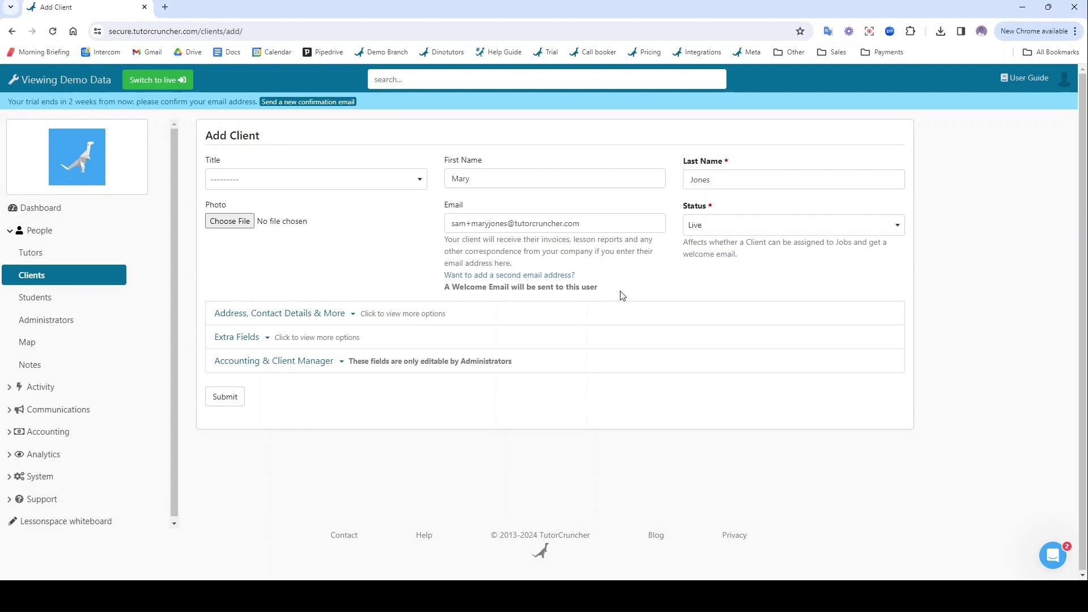
left_click(229, 336)
left_click(230, 337)
- Save the client, view the client and new tutor's profiles, then open the Jobs list
left_click(228, 395)
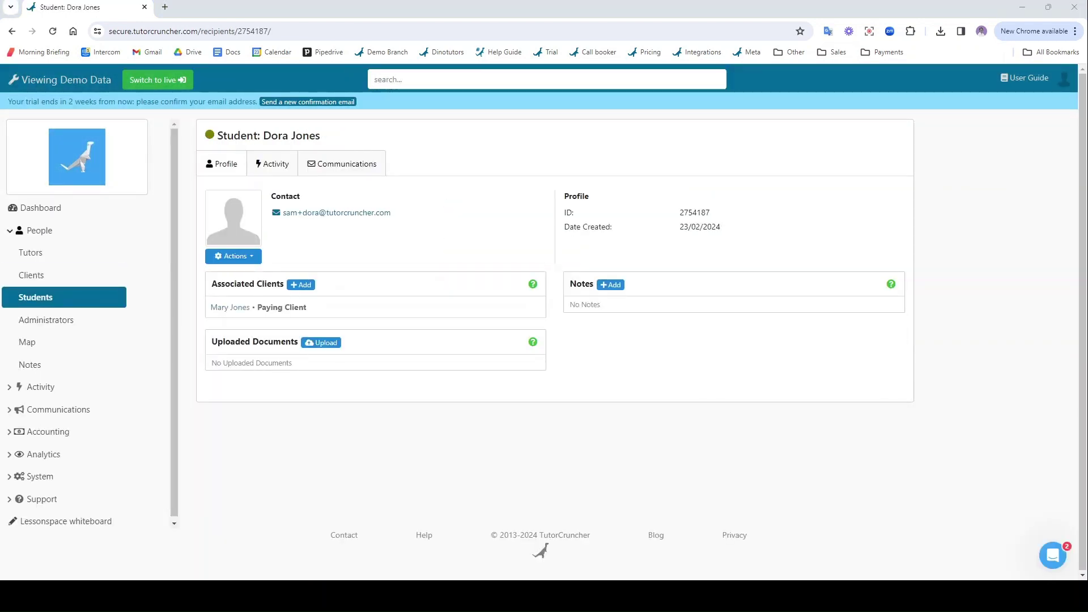
left_click(230, 307)
left_click(80, 258)
left_click(232, 269)
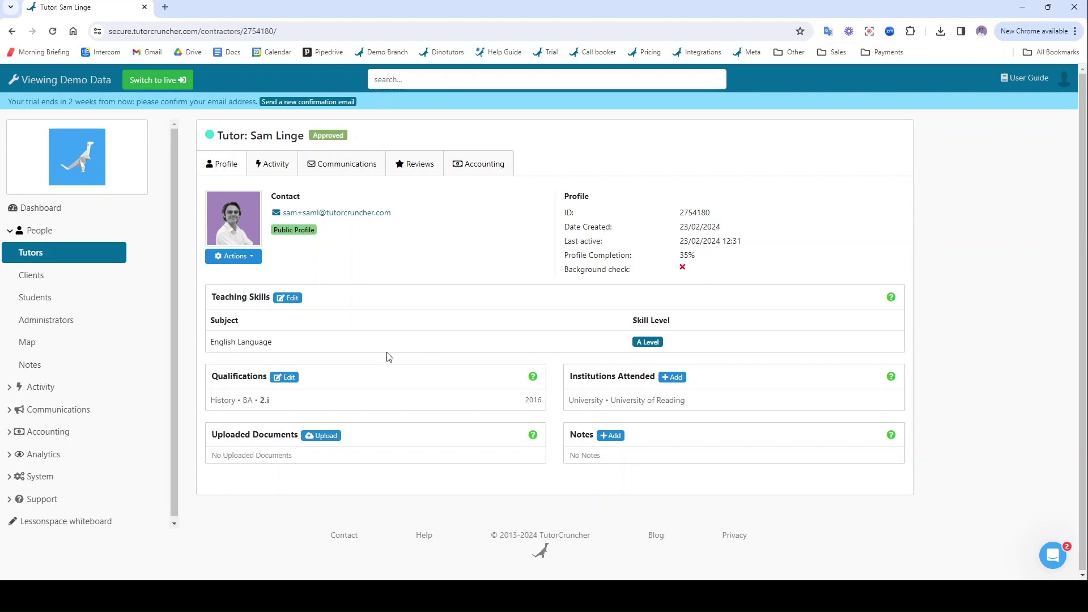
left_click(73, 392)
left_click(57, 275)
- Start a new job named 'Maths with Dora' with a short job description
scroll(306, 336, "down", 3)
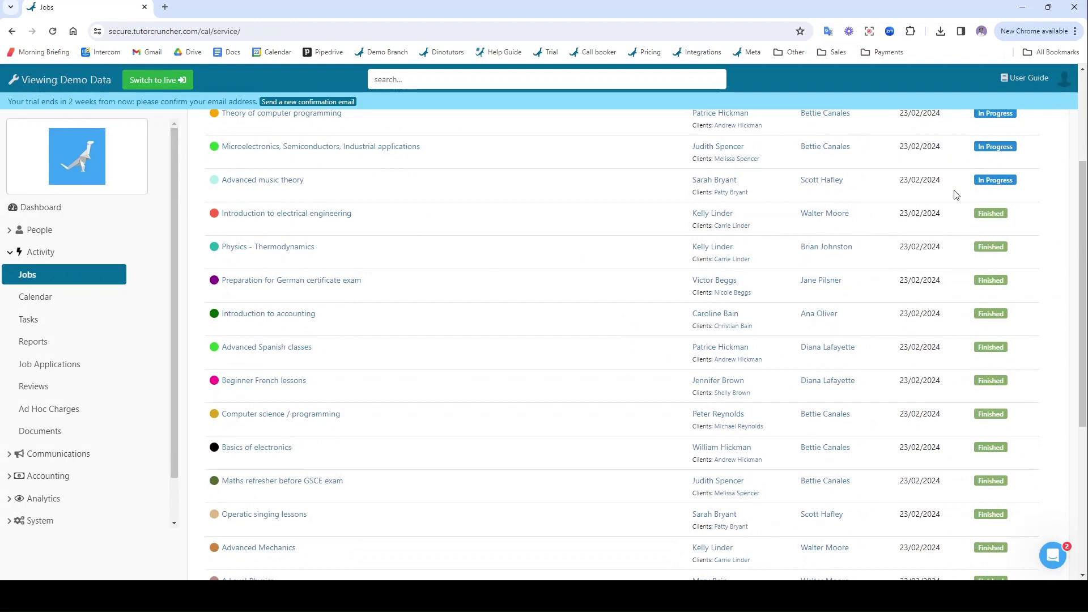
scroll(567, 244, "up", 3)
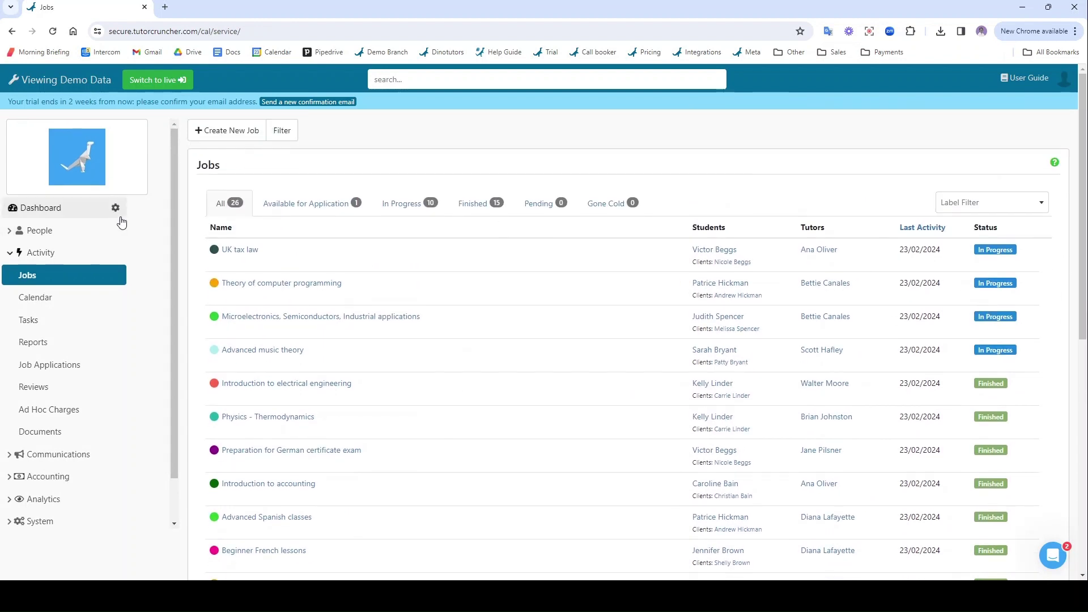
left_click(233, 132)
left_click(252, 181)
type("Maths with Dora")
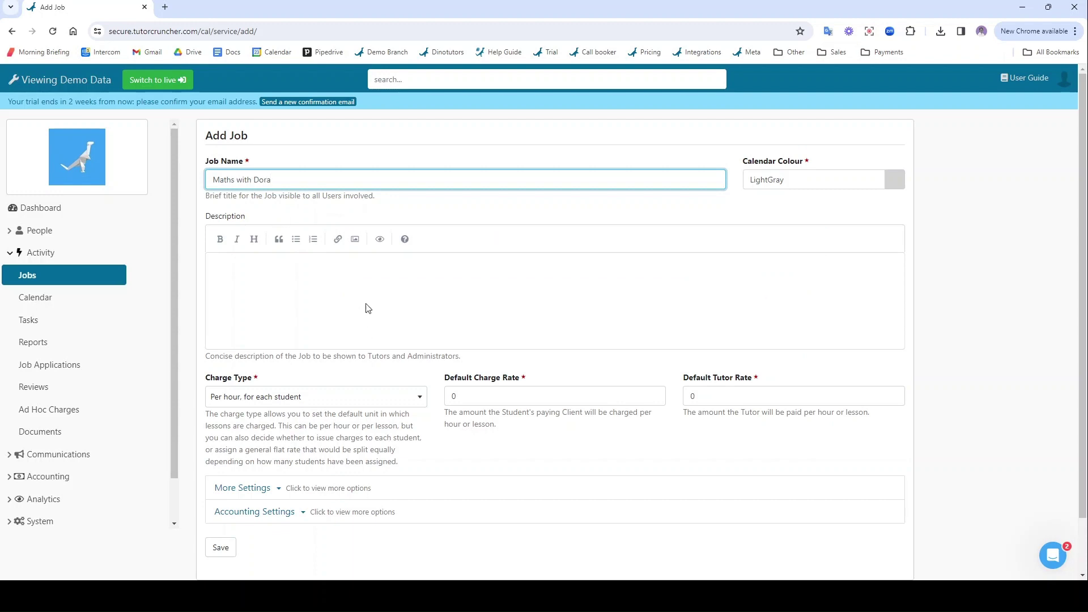
left_click(367, 308)
type("Job description.")
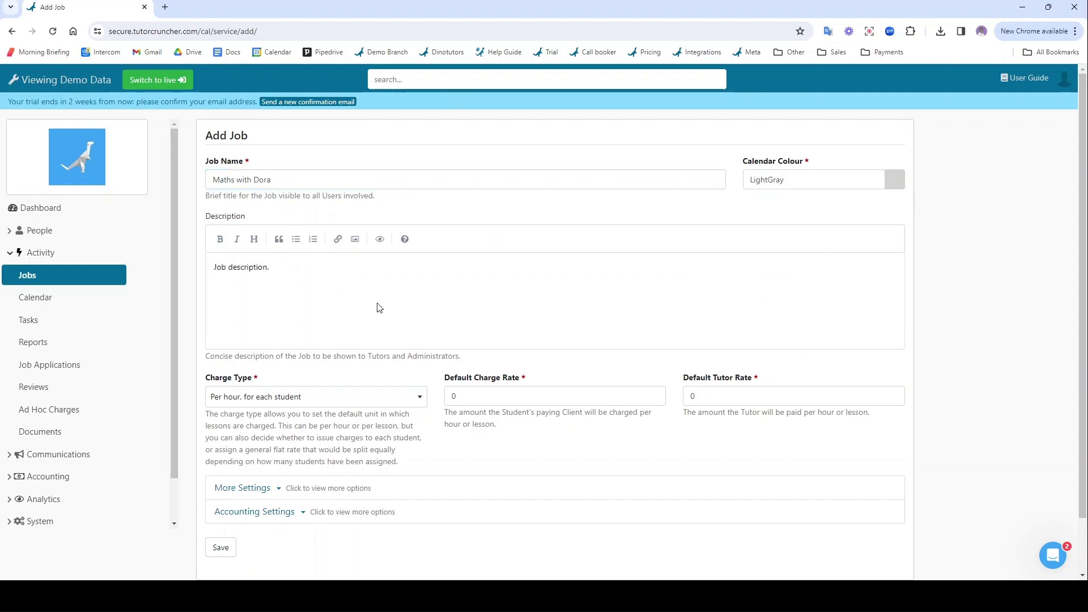
- Set a £50 per-hour charge rate and £25 tutor rate, then save the job
left_click(502, 401)
key("BackSpace")
type("50")
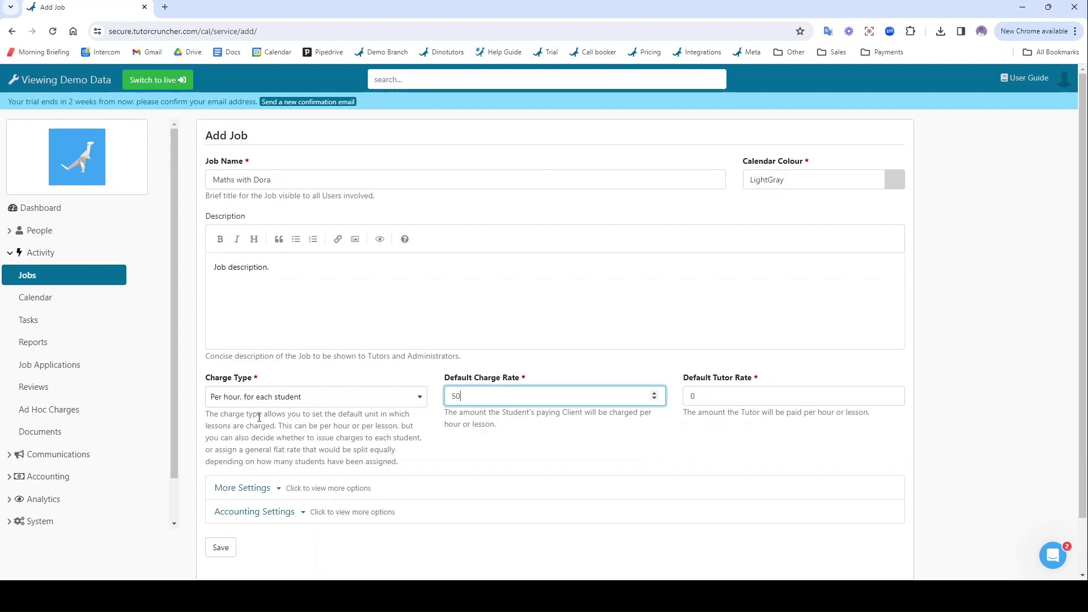
left_click(264, 400)
left_click(282, 410)
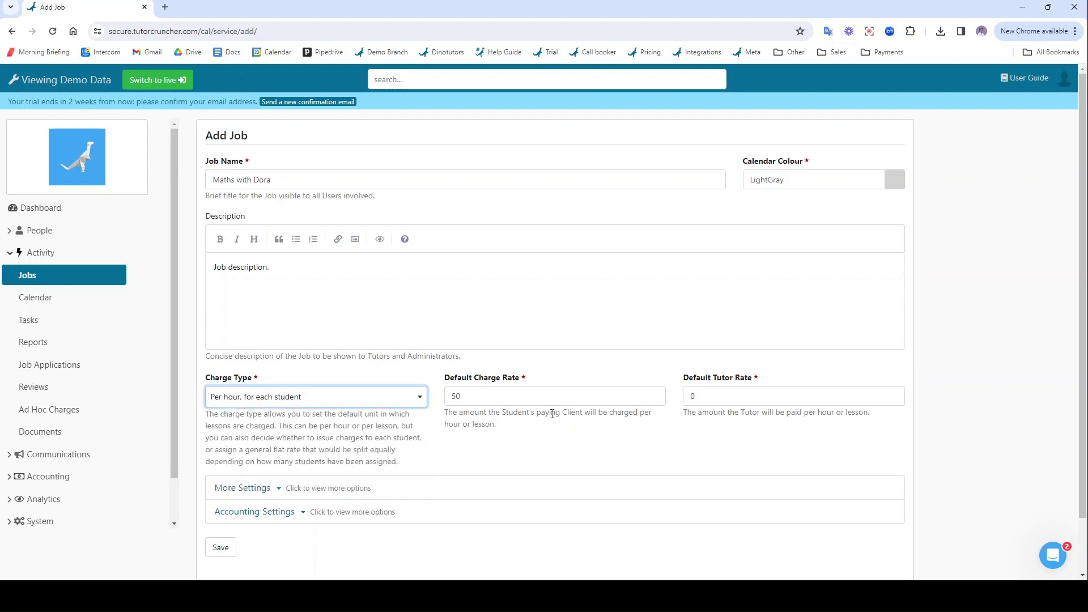
left_click(792, 403)
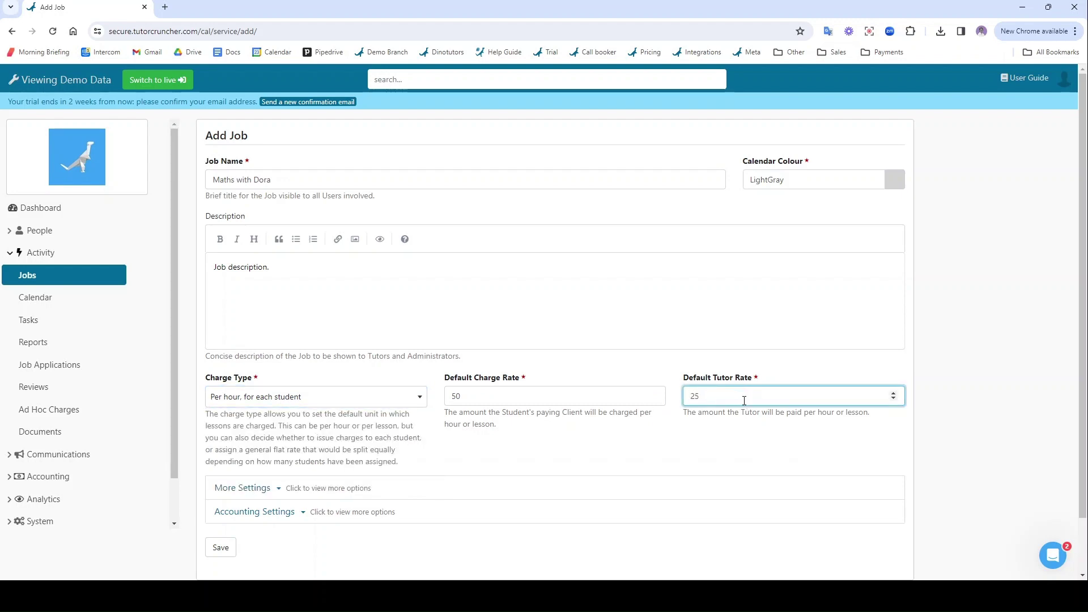
scroll(563, 460, "down", 1)
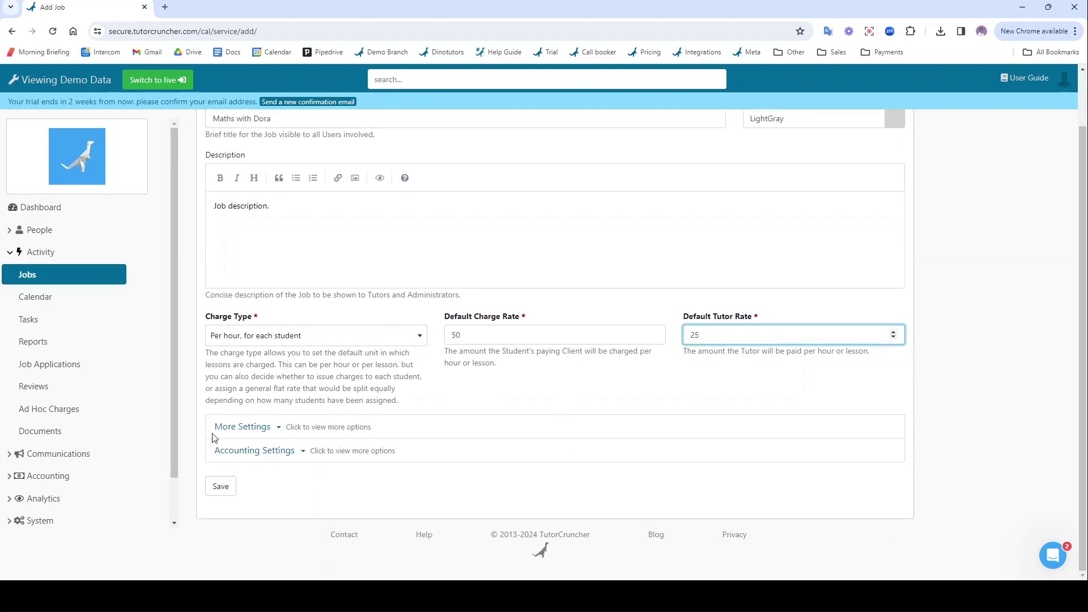
left_click(221, 491)
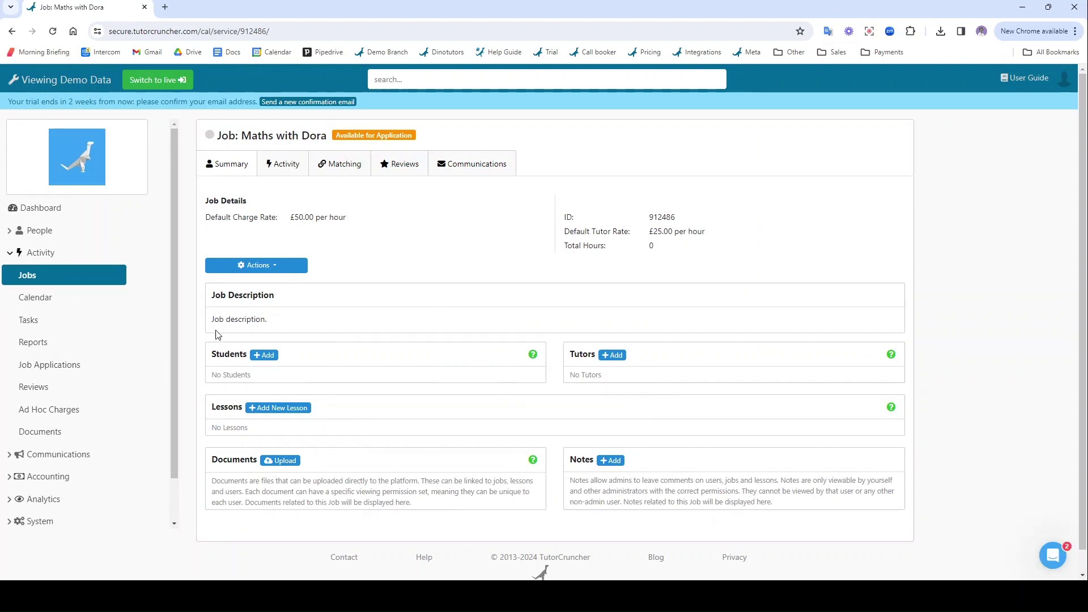
- Add the client's student and the suggested tutor to the Maths with Dora job
left_click(265, 357)
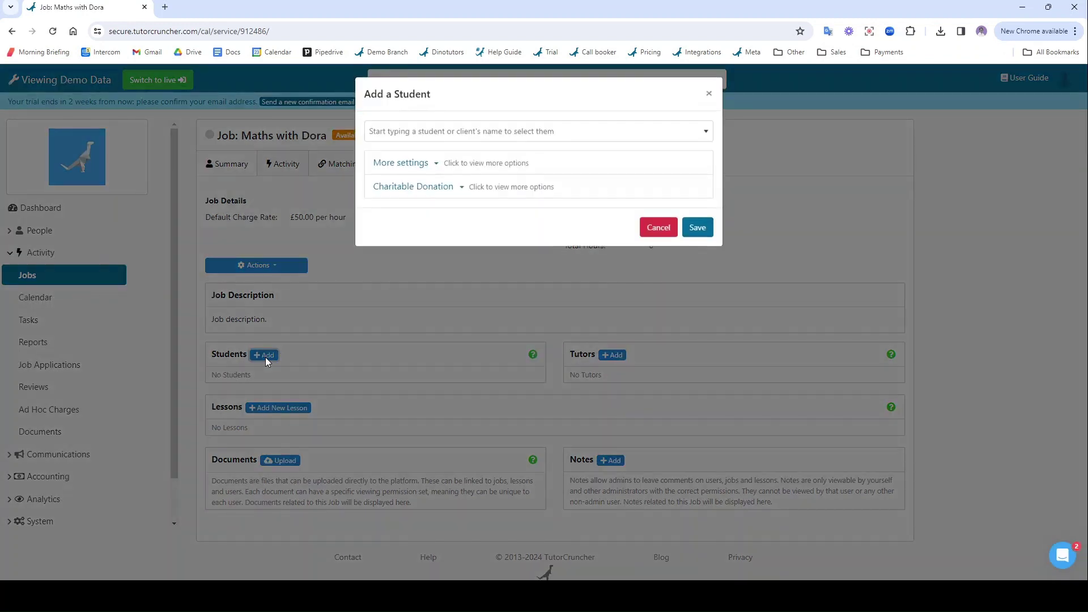
left_click(452, 130)
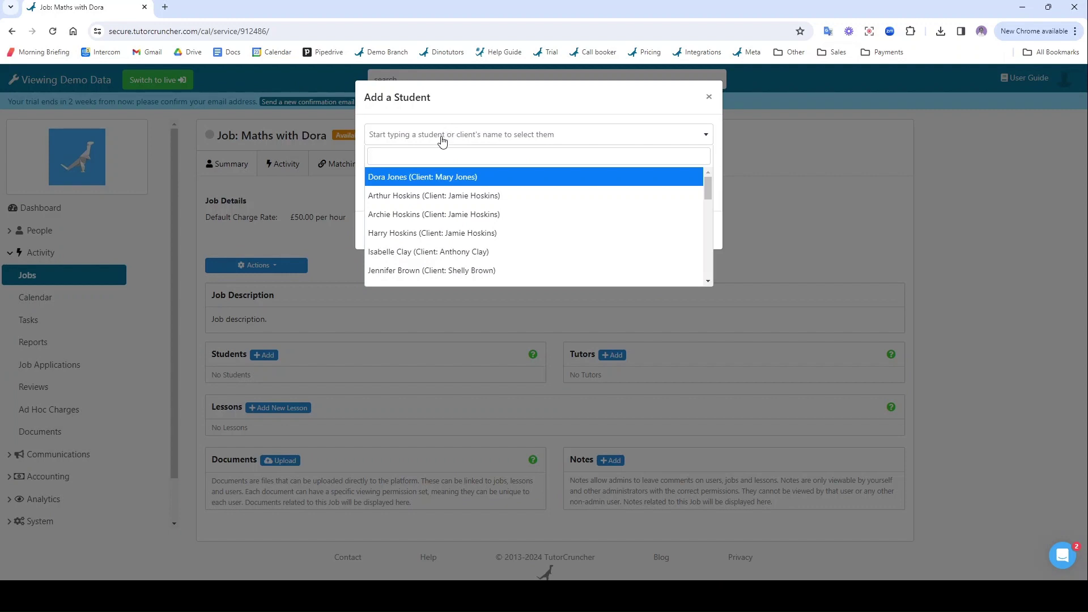
left_click(394, 183)
left_click(694, 231)
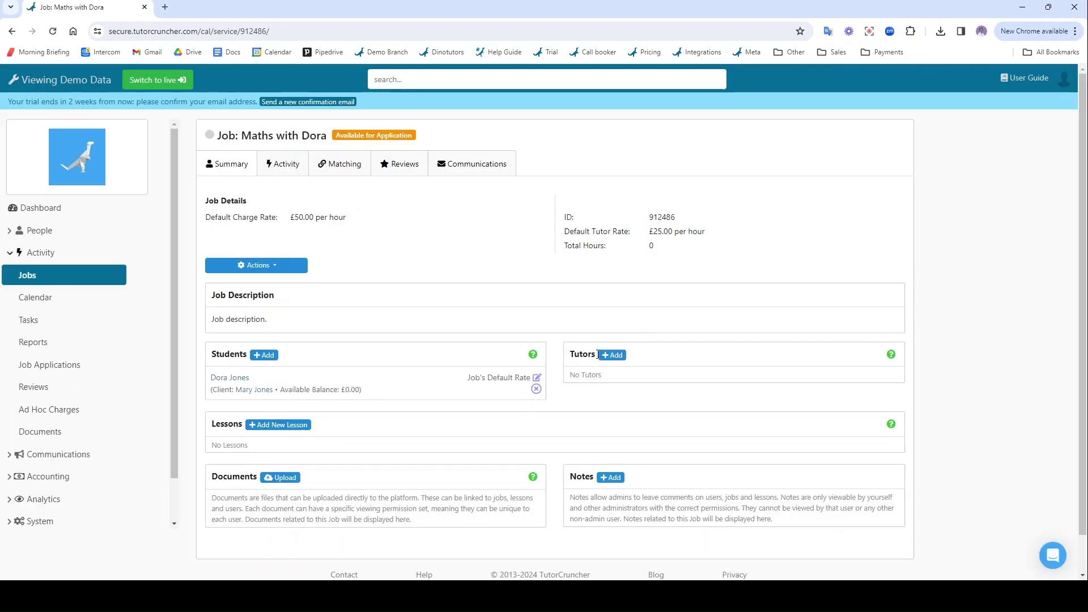
left_click(612, 355)
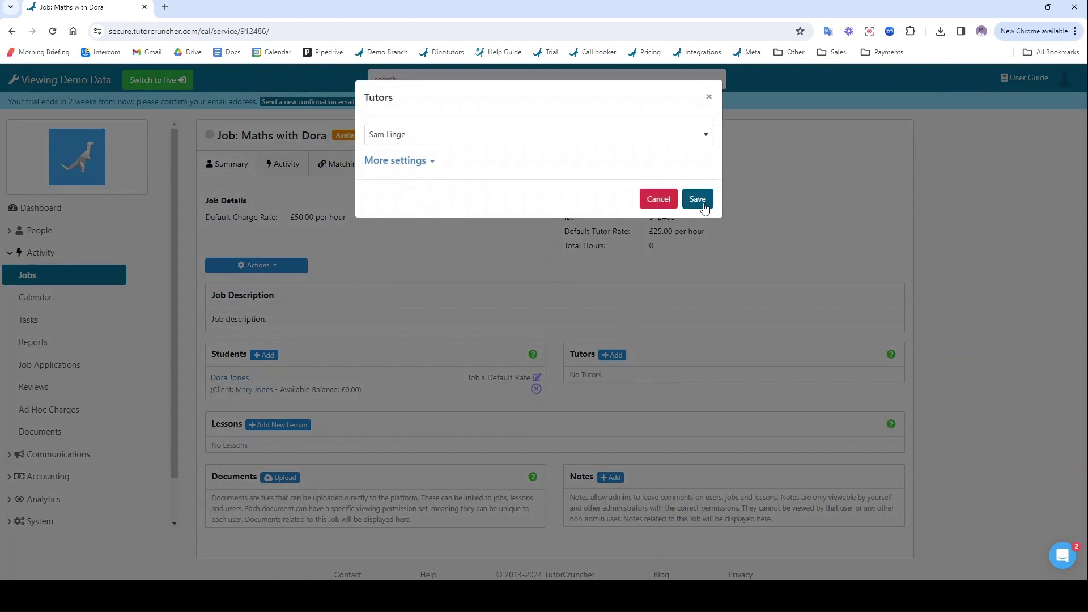
left_click(703, 204)
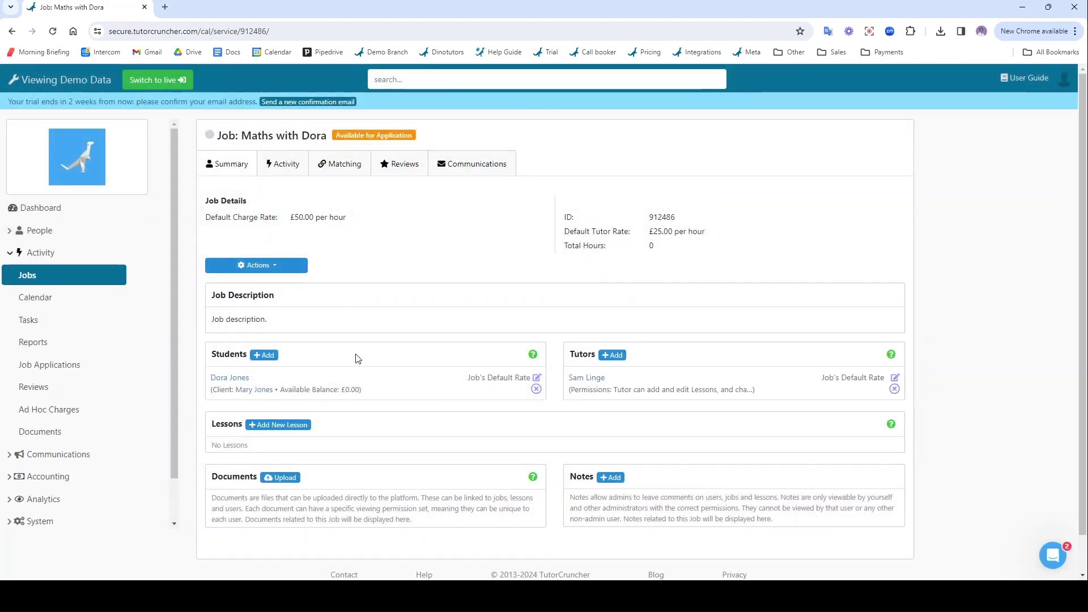
- Create a new lesson starting 26/02/2024 at 11:30
left_click(289, 430)
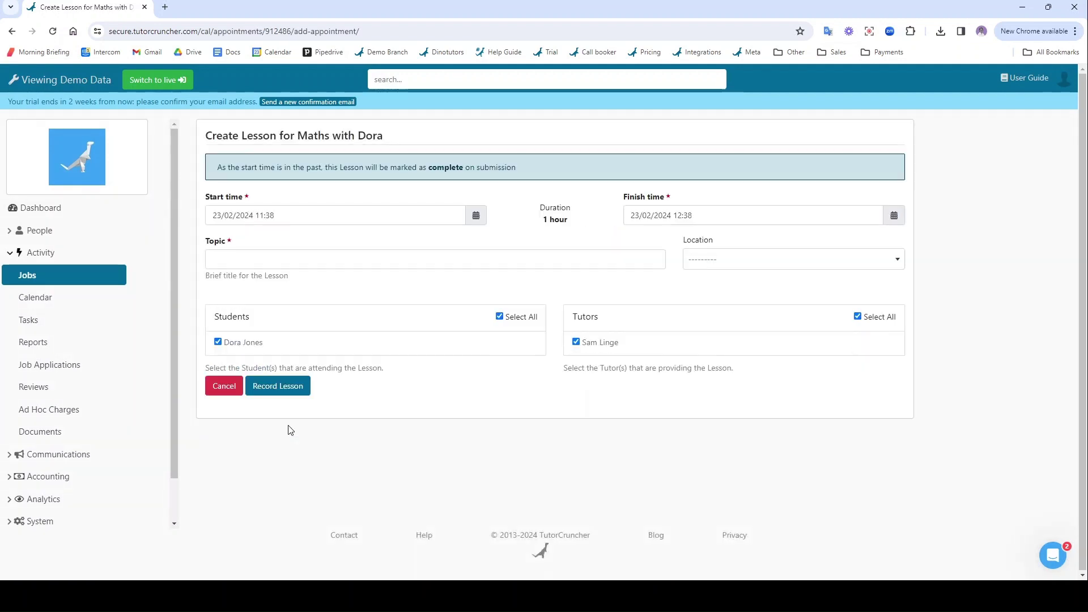
left_click(479, 215)
left_click(472, 332)
left_click(472, 332)
left_click(472, 331)
left_click(472, 332)
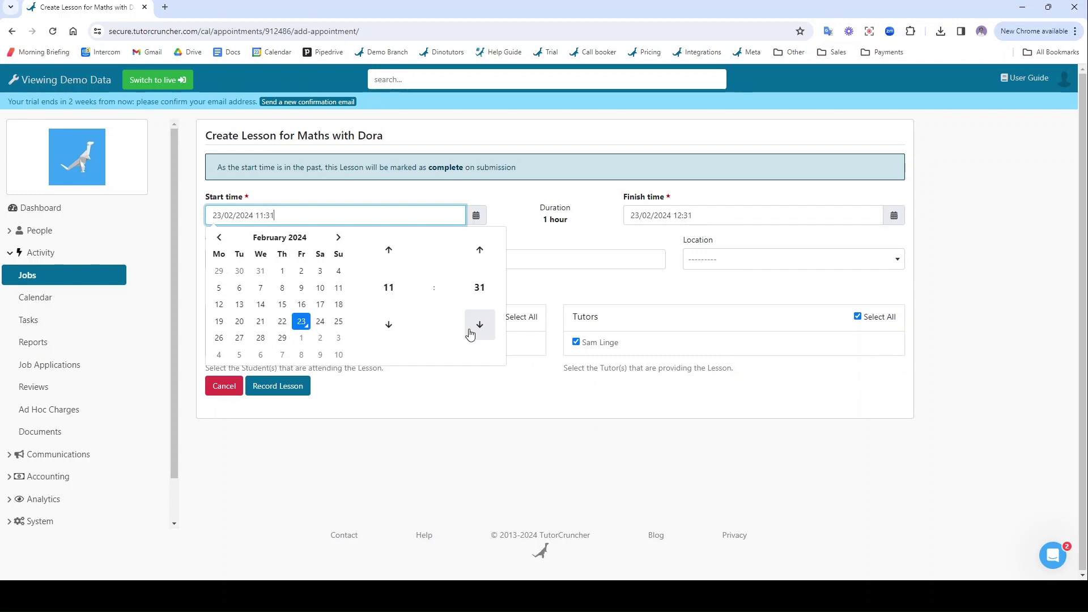
left_click(470, 334)
left_click(218, 338)
left_click(377, 447)
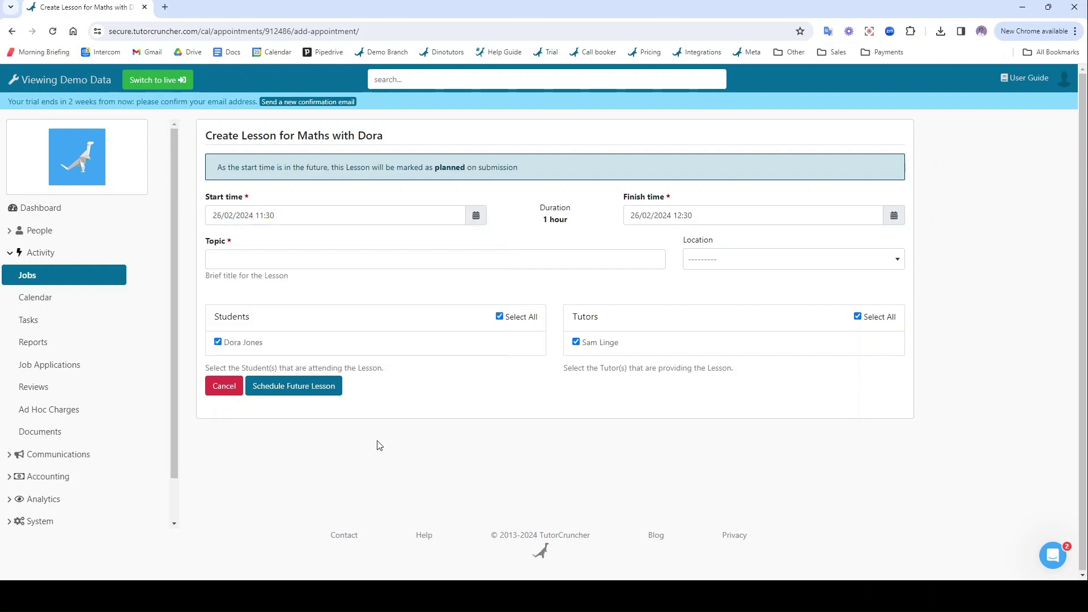
- Enter 'Maths session' as the lesson topic
left_click(264, 264)
type("Math")
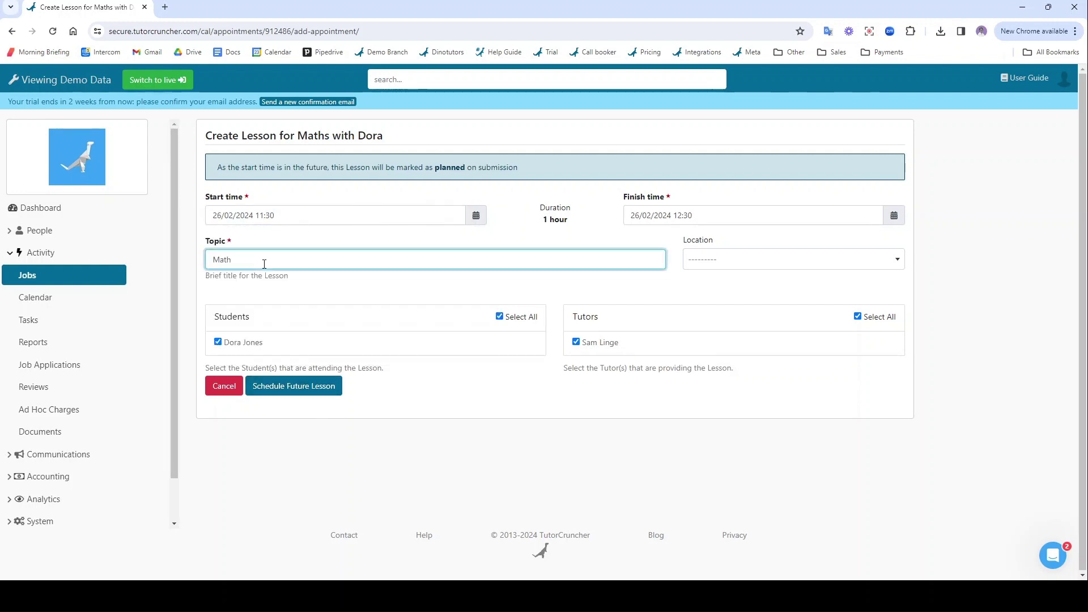
key("Down")
key("Return")
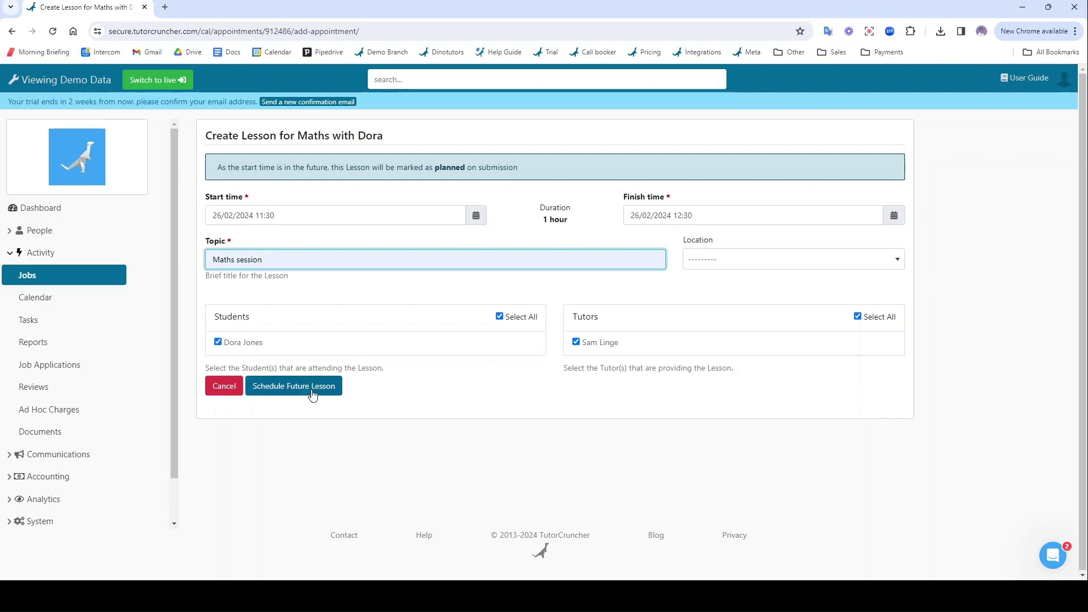
- Schedule the Maths session as a planned future lesson and return to the job page
left_click(311, 387)
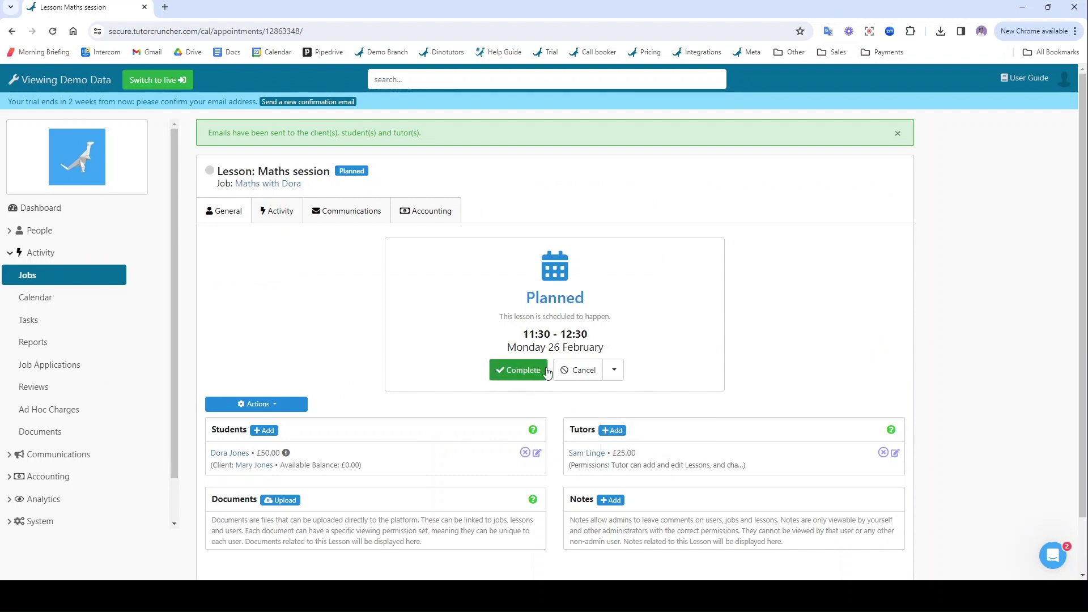
left_click(614, 371)
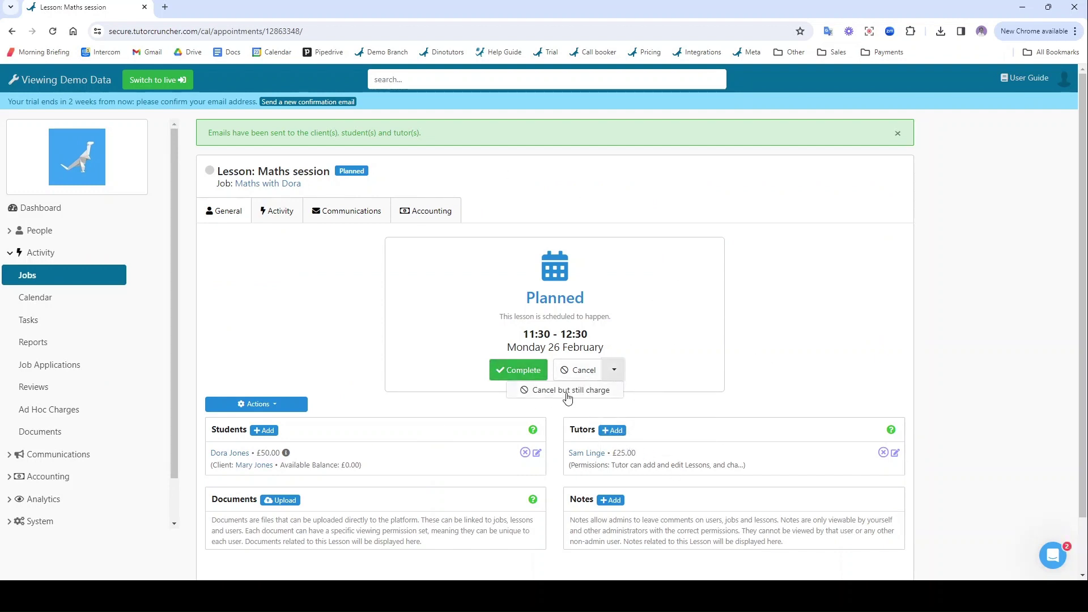
left_click(266, 300)
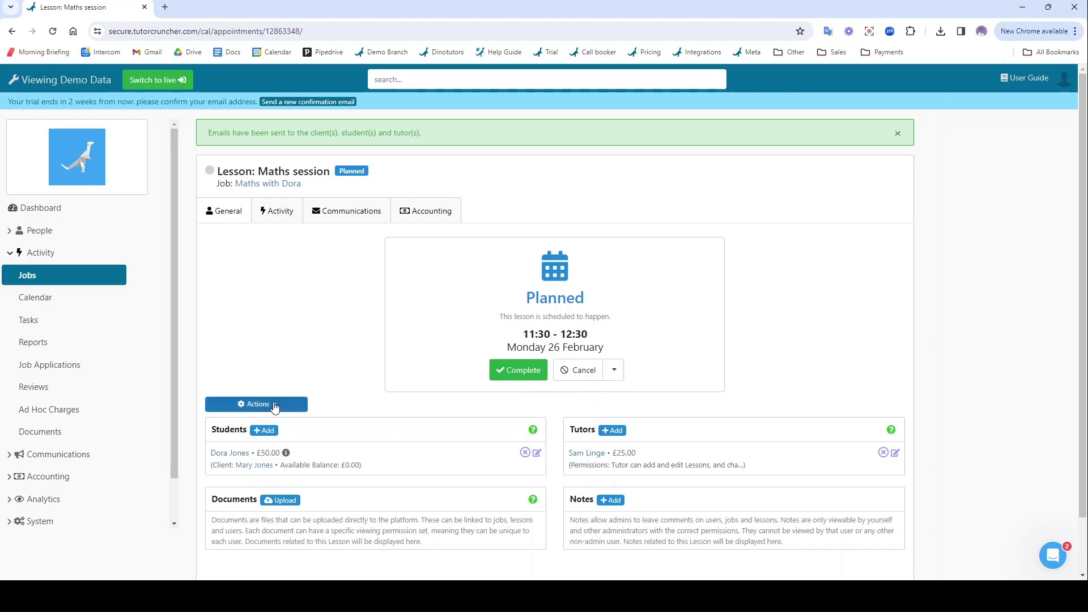
left_click(273, 183)
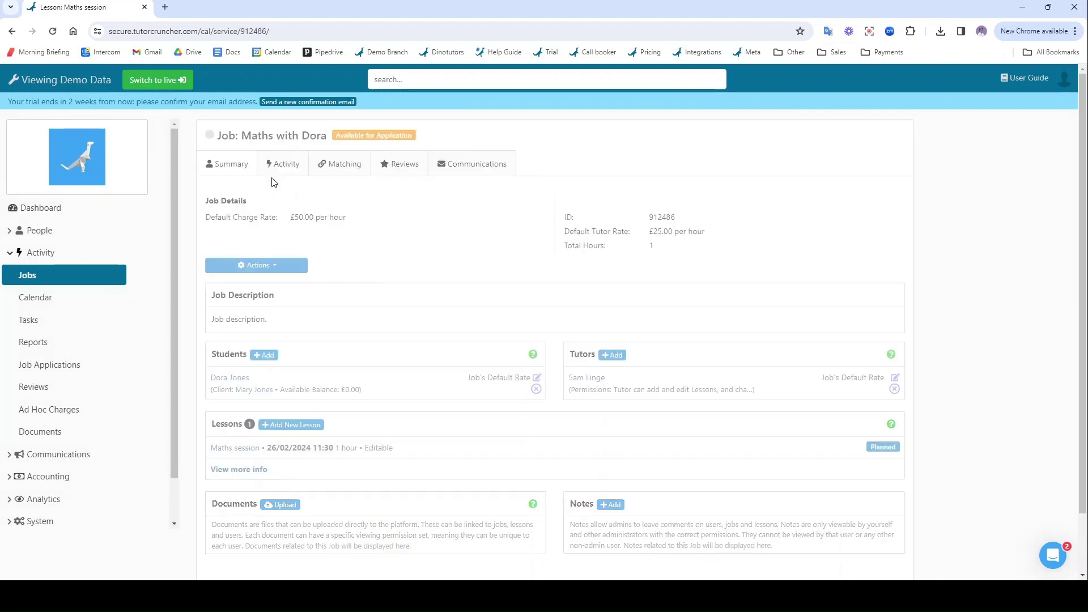
- Add and submit a new student under the job's client, with surname and e-mail
left_click(256, 389)
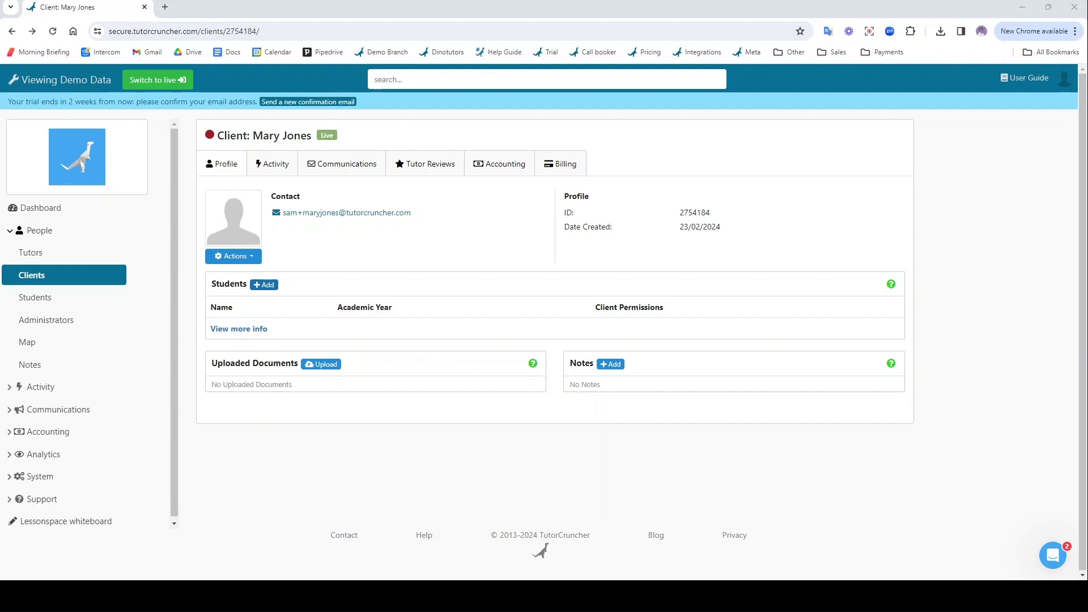
left_click(264, 285)
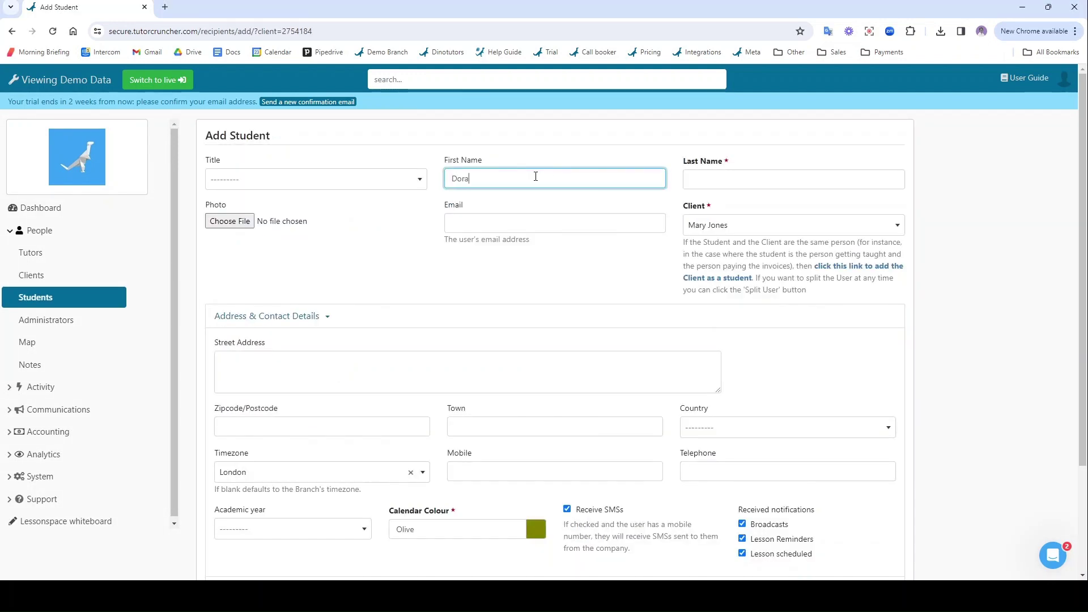
left_click(796, 183)
type("Jones")
left_click(604, 227)
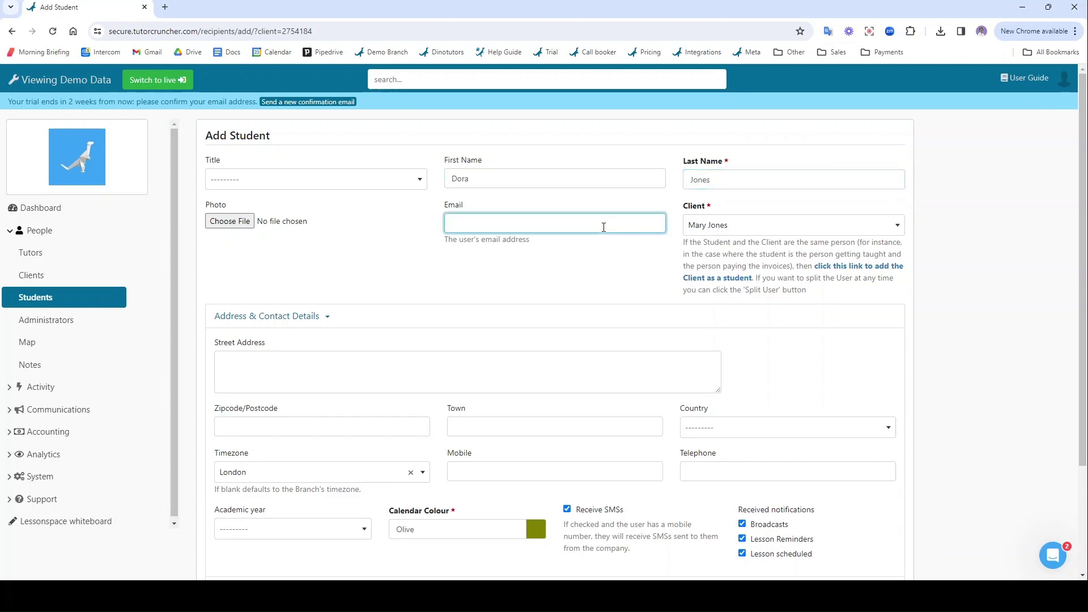
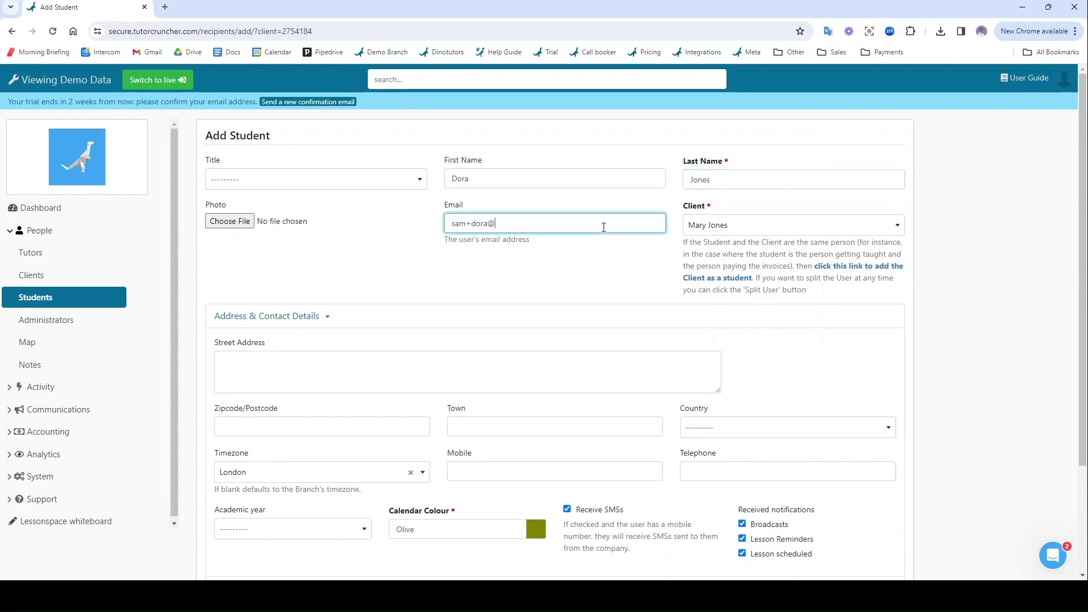
scroll(595, 279, "down", 3)
left_click(226, 487)
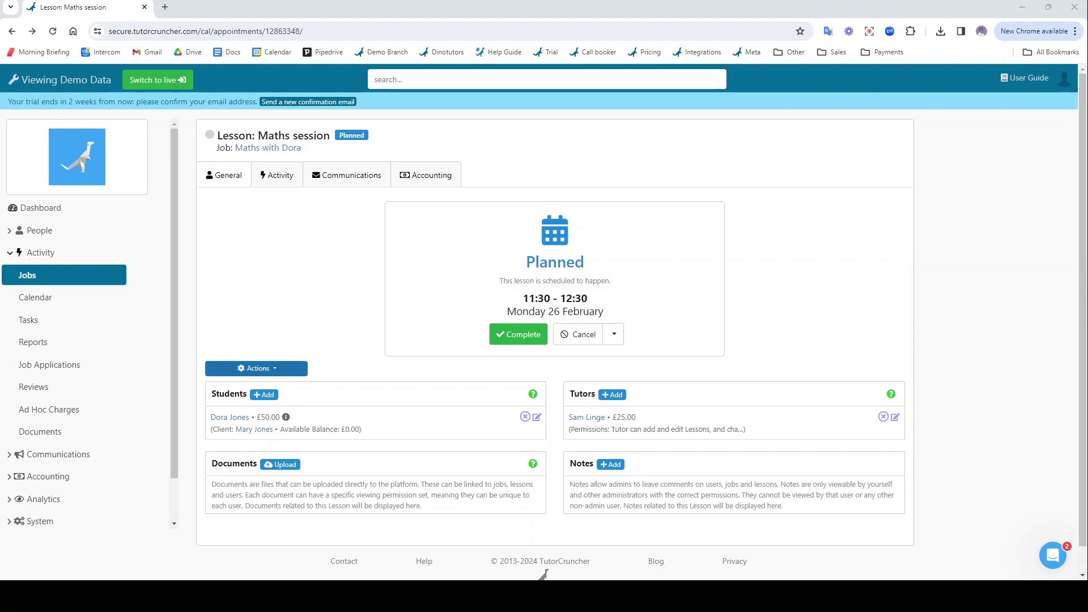
- Set the Maths session lesson to repeat weekly on Mondays
left_click(256, 368)
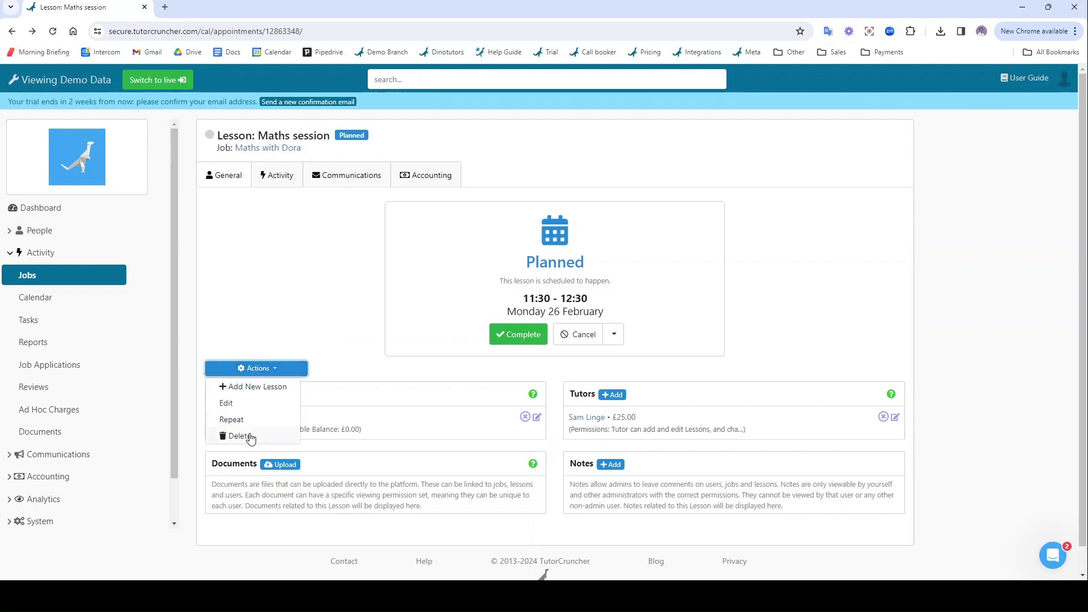
left_click(231, 420)
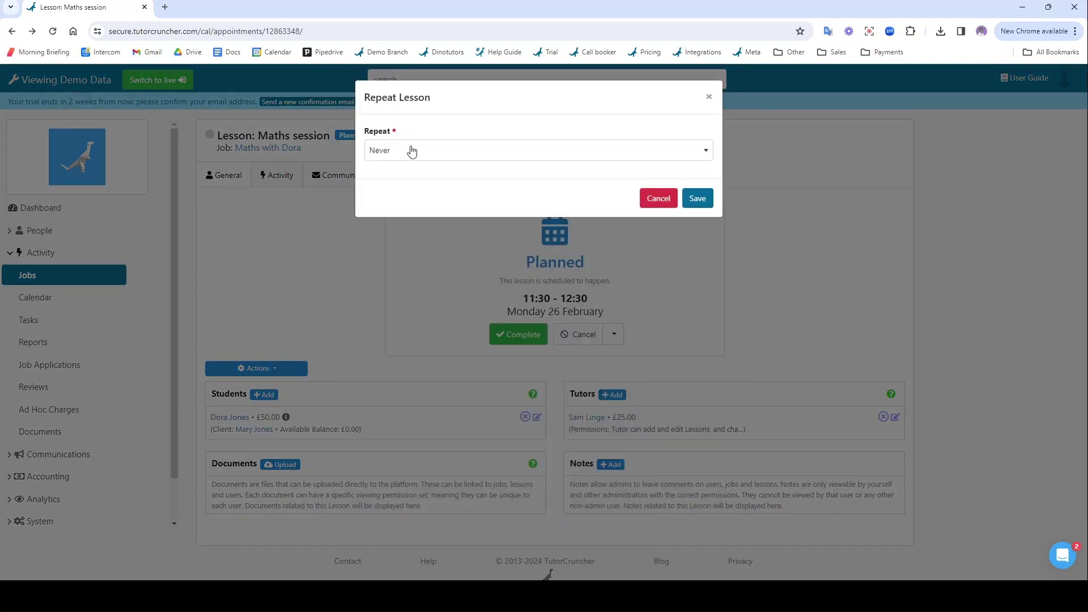
left_click(410, 151)
left_click(397, 212)
left_click(410, 198)
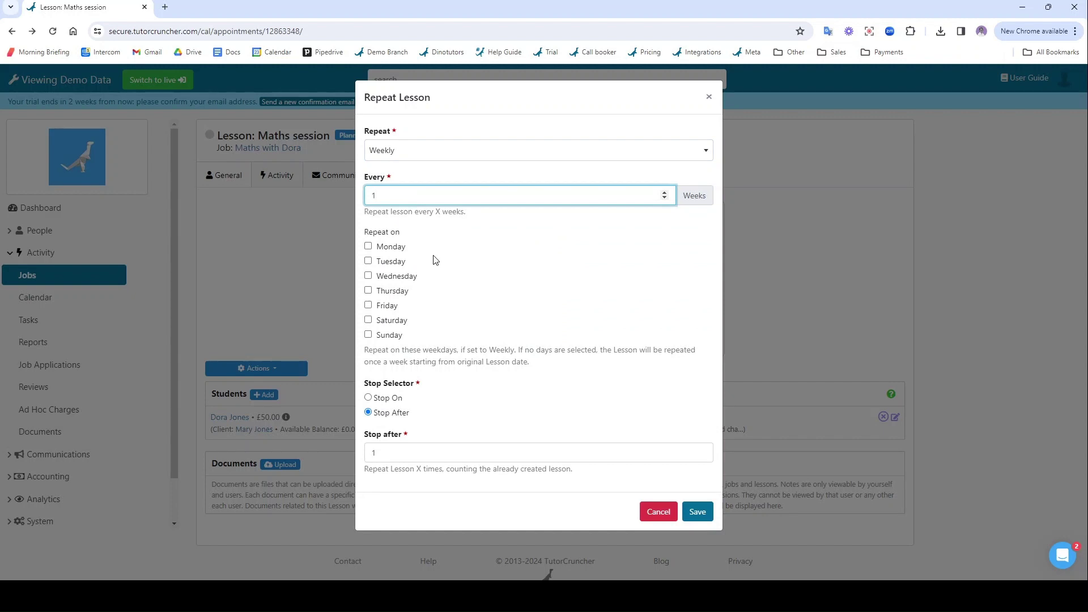
left_click(390, 248)
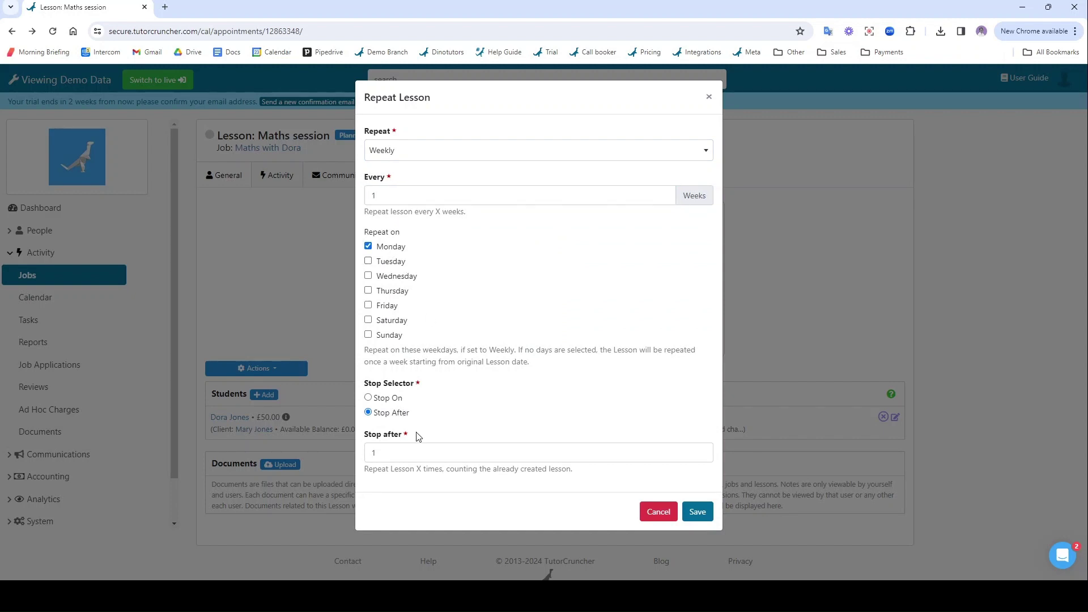
- End the weekly repeats on 29/03/2024 and save the repeat settings
left_click(431, 456)
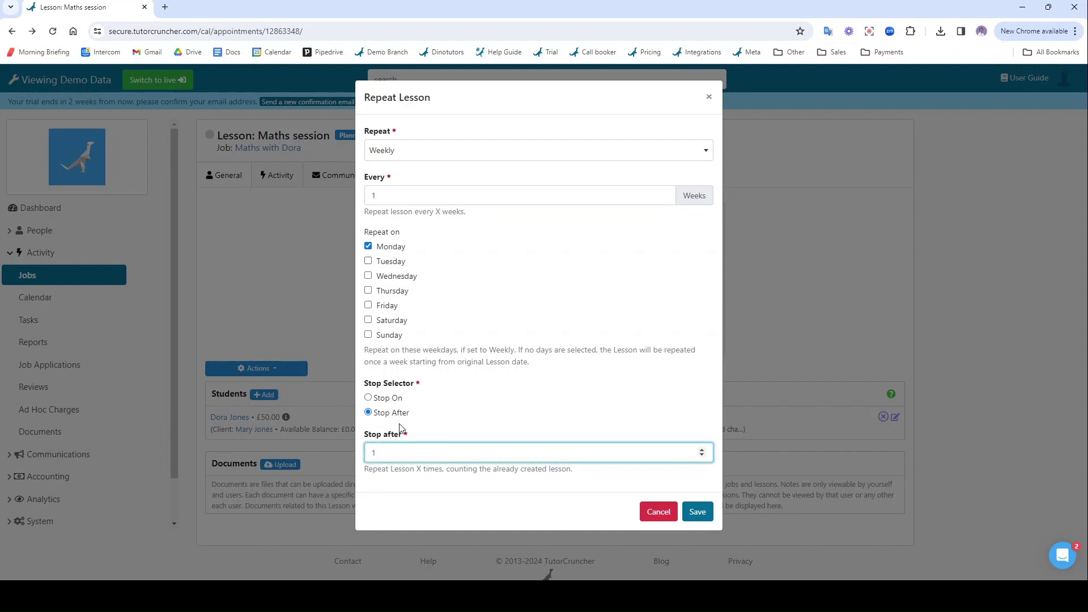
left_click(390, 400)
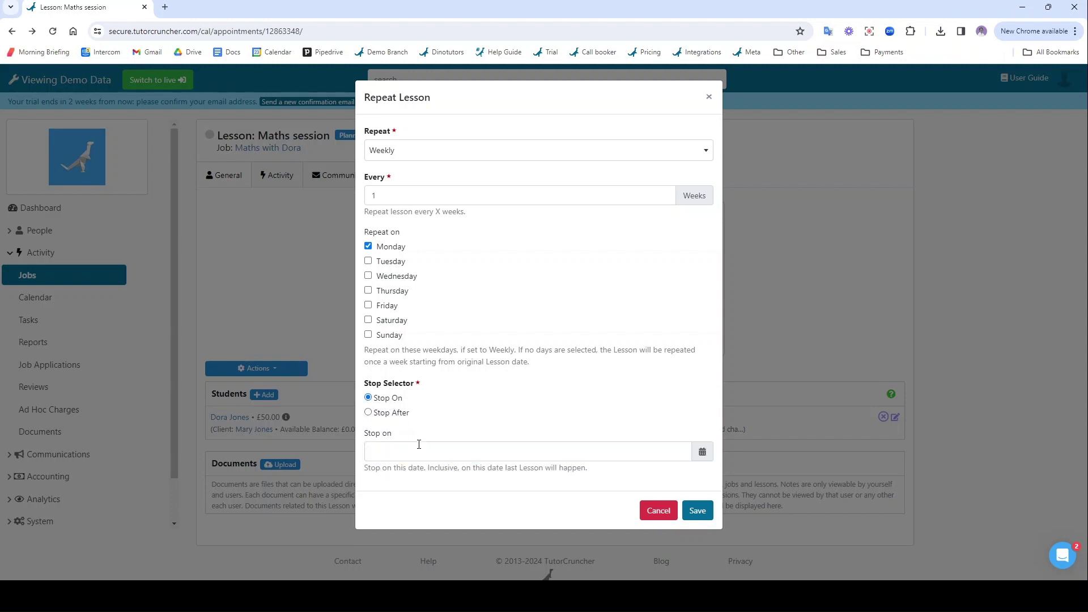
left_click(703, 452)
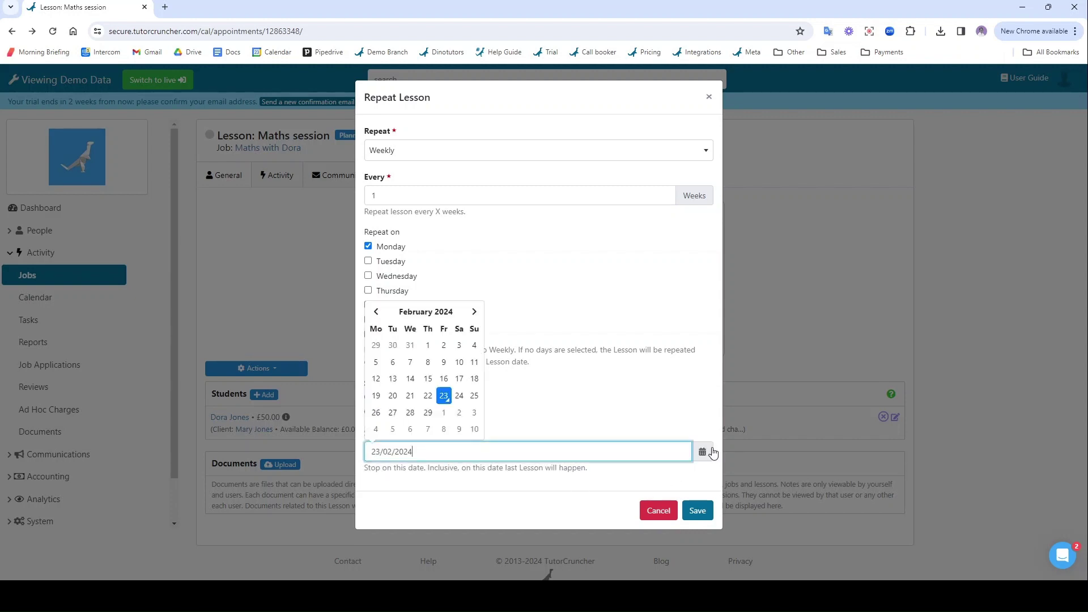
left_click(474, 311)
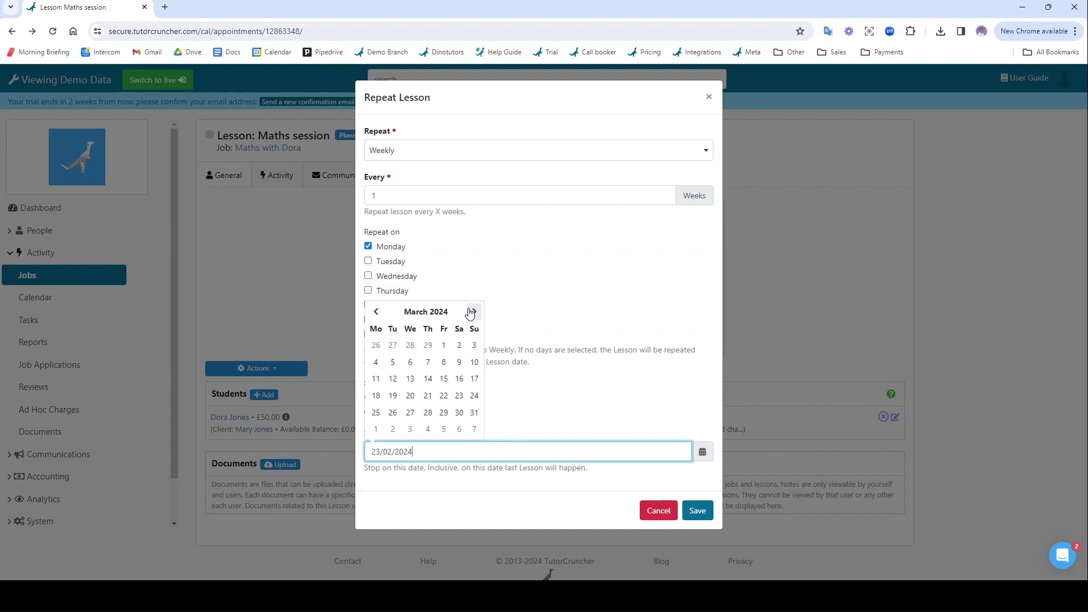
left_click(445, 414)
left_click(697, 511)
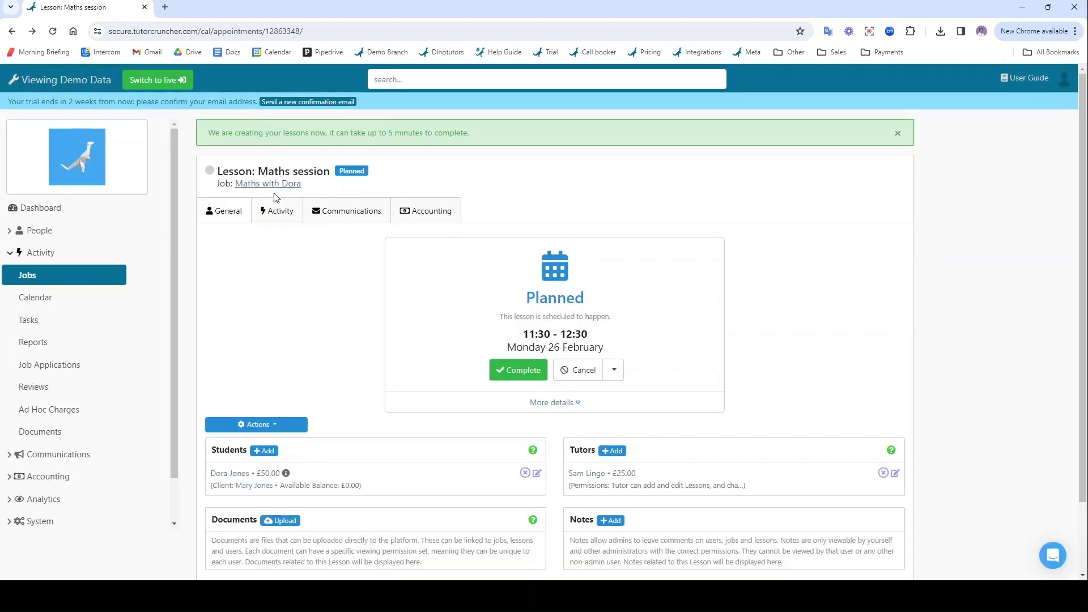
- Show the Maths with Dora job's lessons on the calendar in week view
left_click(276, 185)
scroll(240, 456, "down", 1)
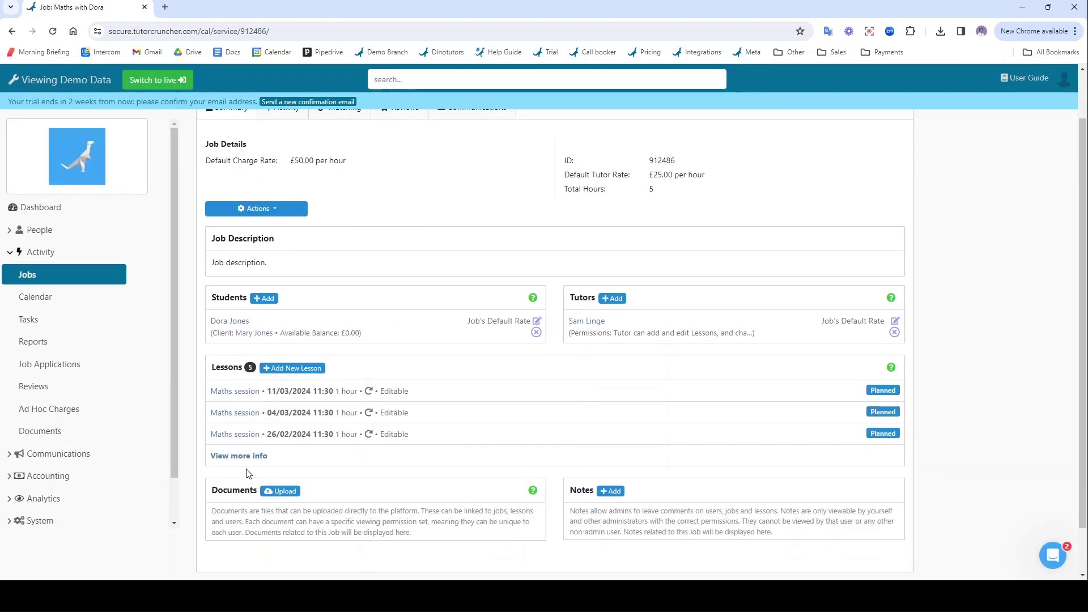
left_click(240, 456)
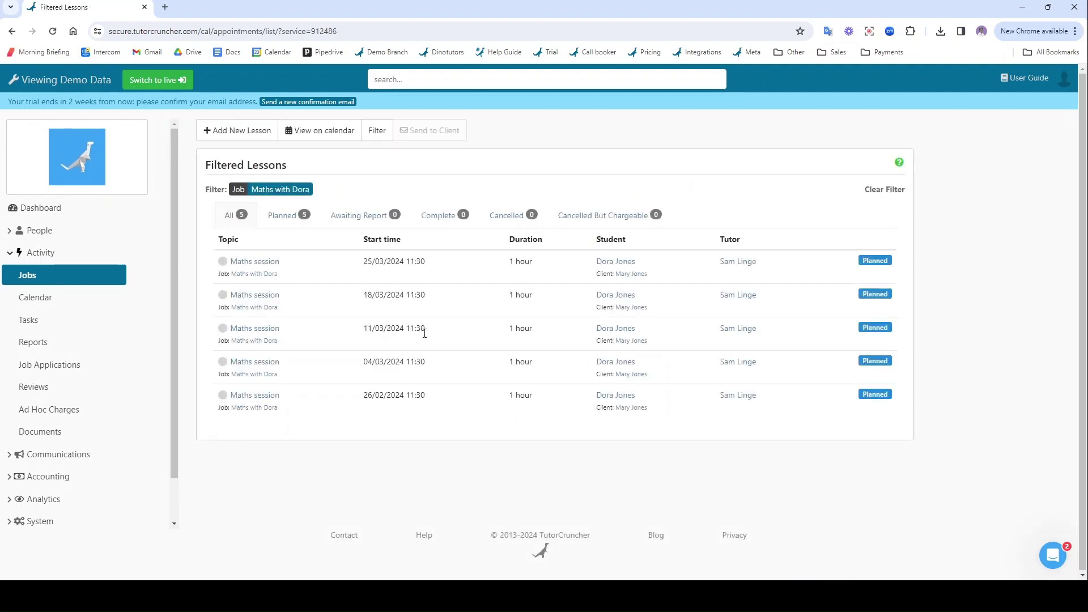
left_click(305, 135)
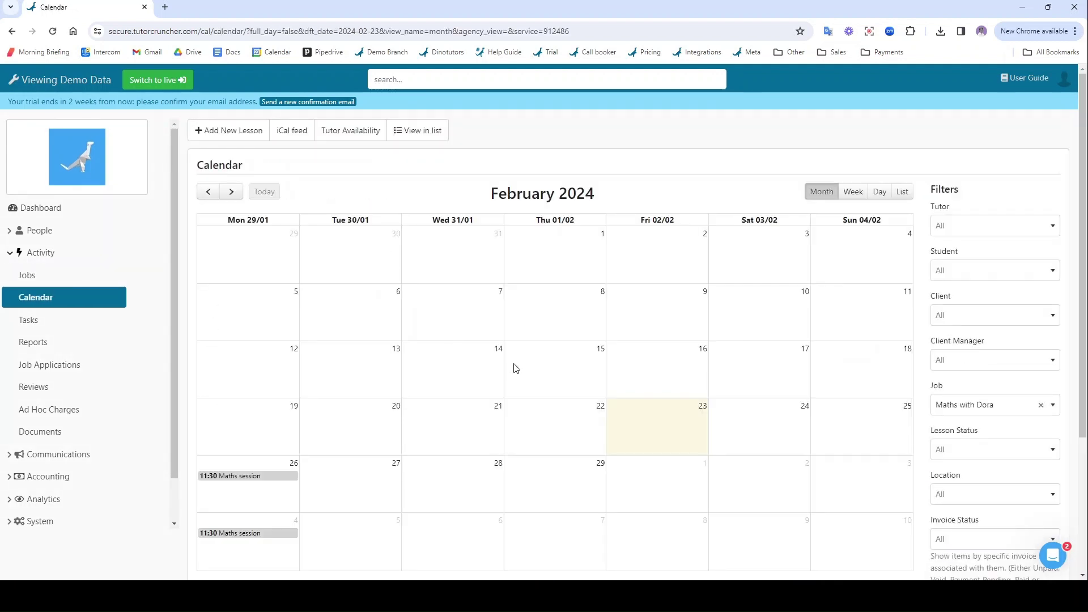
left_click(855, 196)
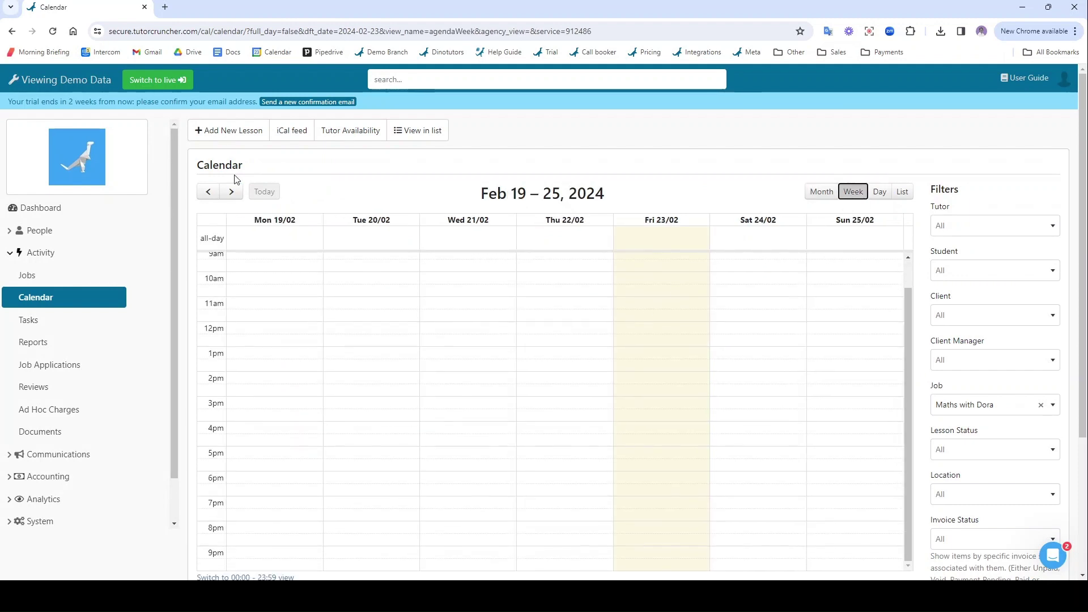
- Remove the job filter, move to the week of Mar 4–10 and open the 4 March Maths session
left_click(231, 193)
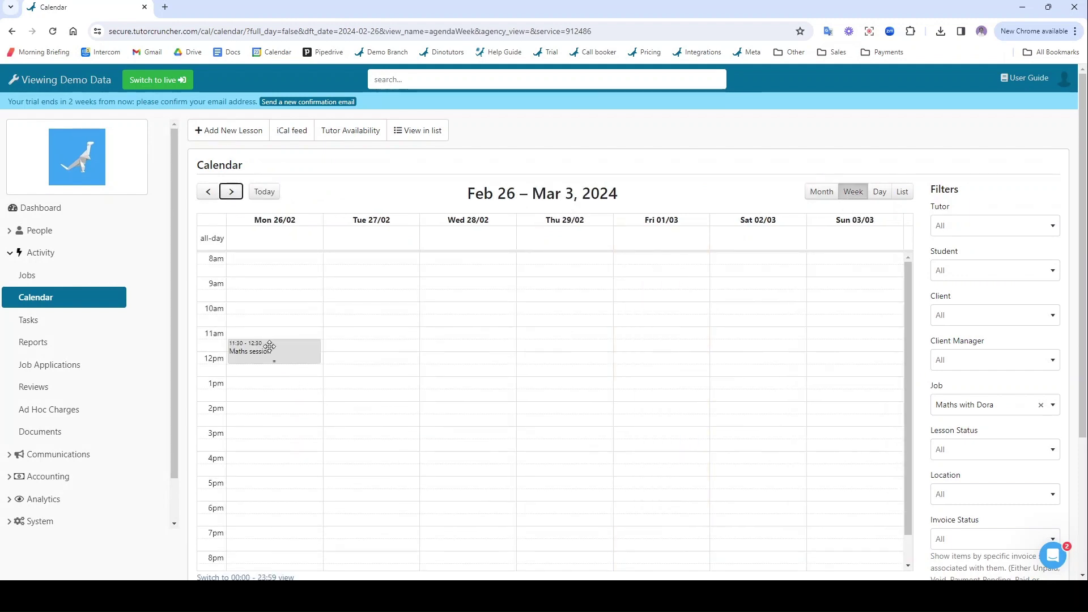
left_click(1040, 405)
scroll(459, 335, "down", 1)
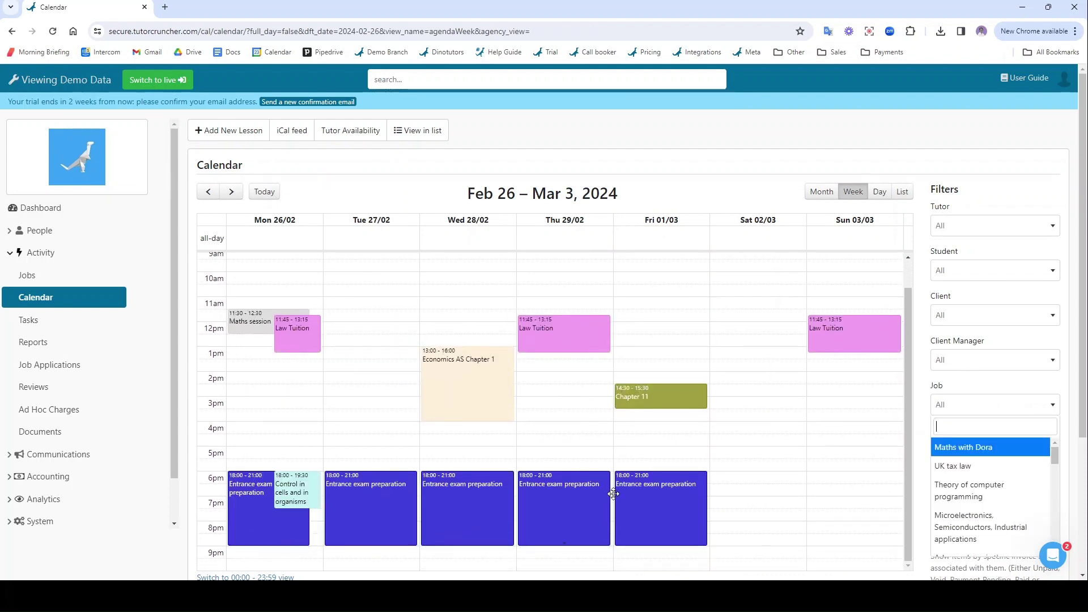
left_click(232, 193)
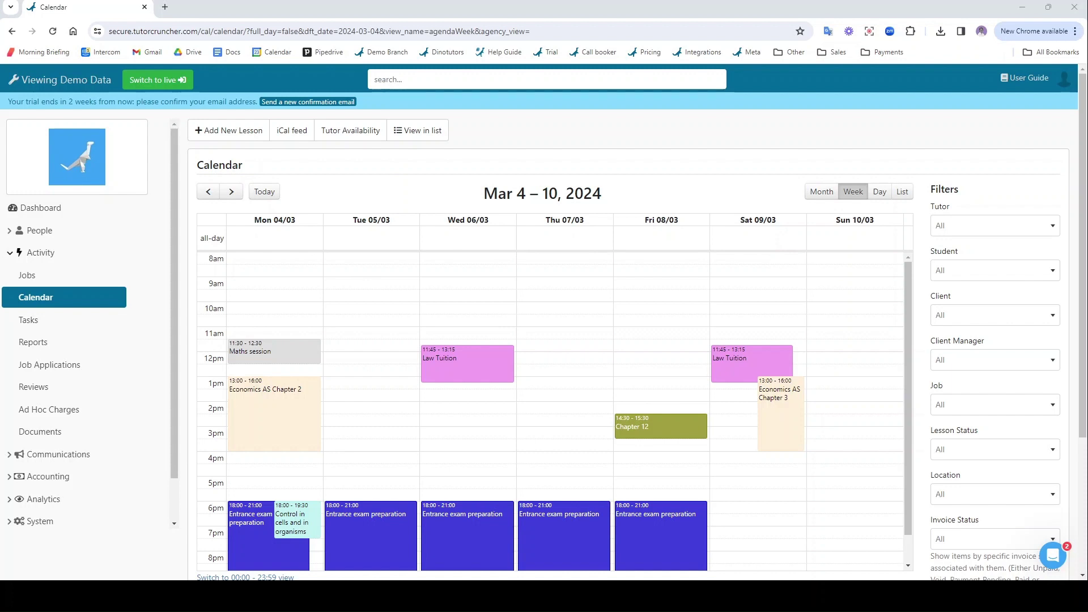
left_click(270, 363)
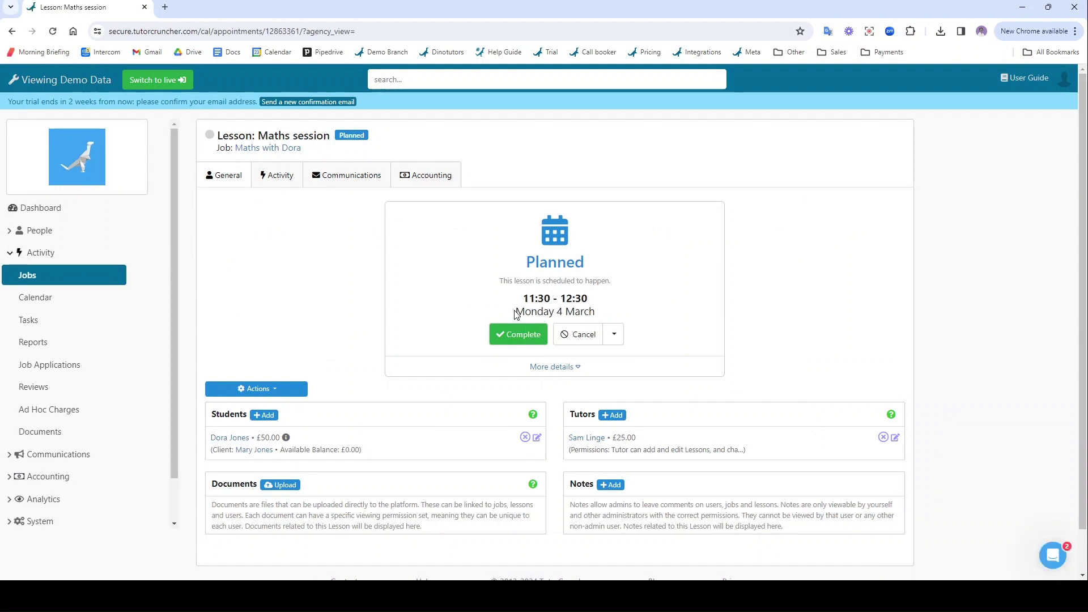
- Mark the 4 March lesson complete and save a client report reading 'This report'
left_click_drag(513, 312, 600, 318)
left_click(609, 313)
left_click(513, 335)
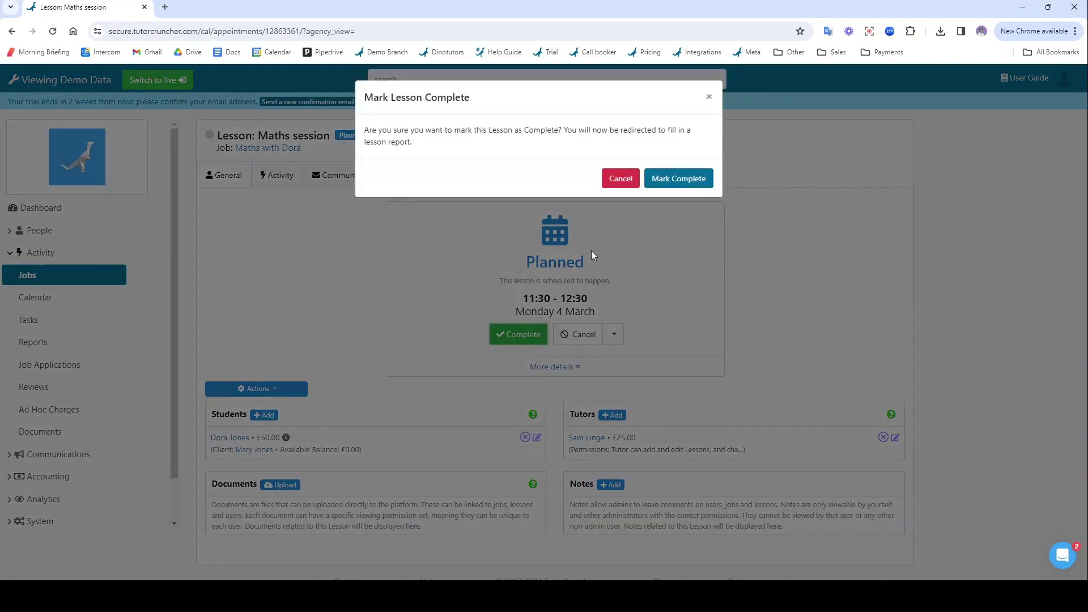
left_click(688, 179)
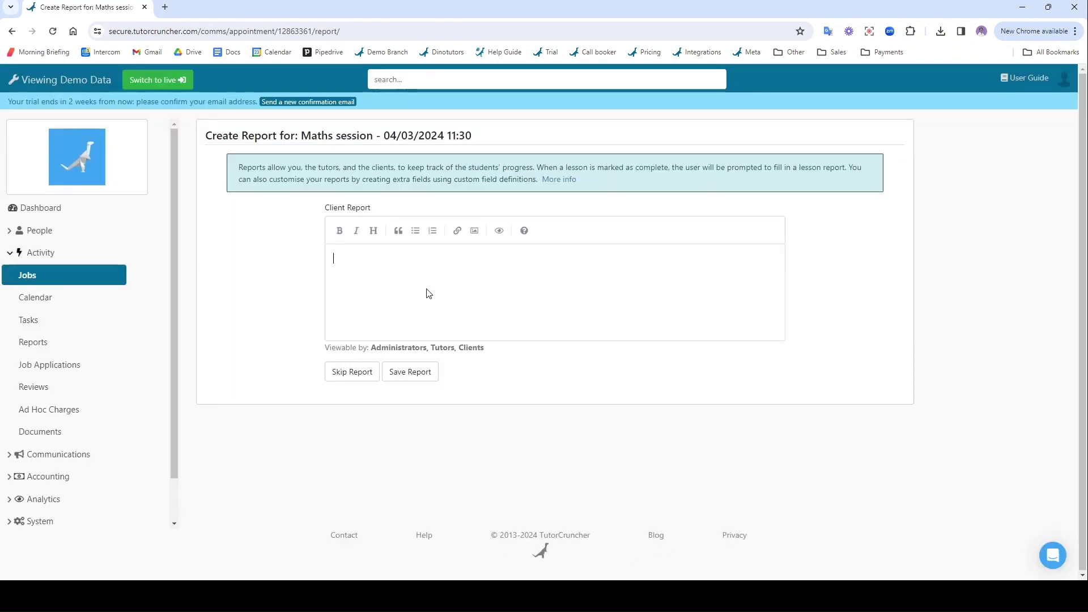
type("This report.")
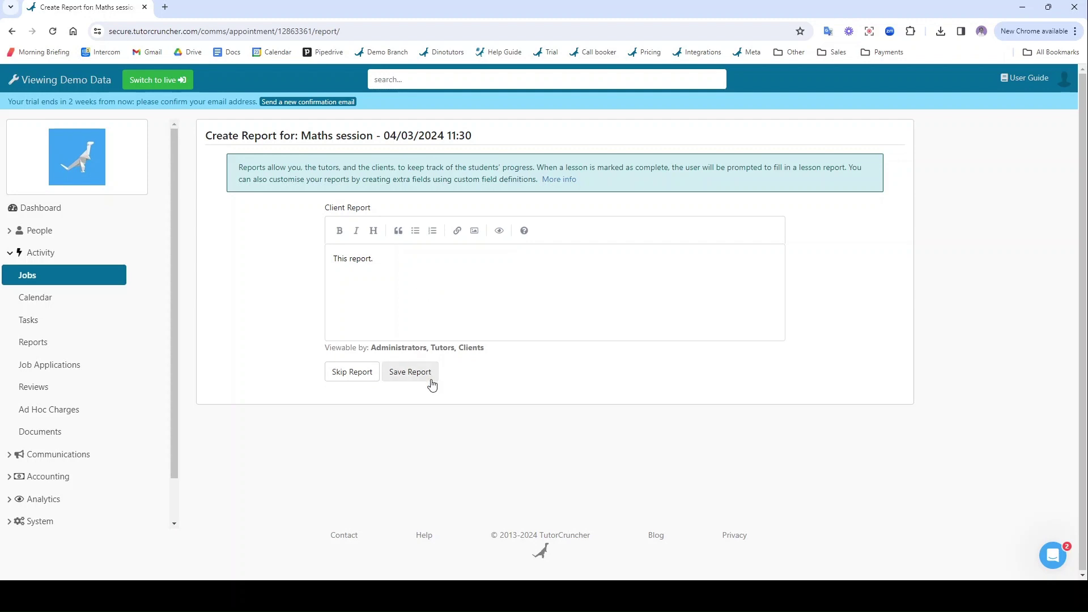
left_click(430, 377)
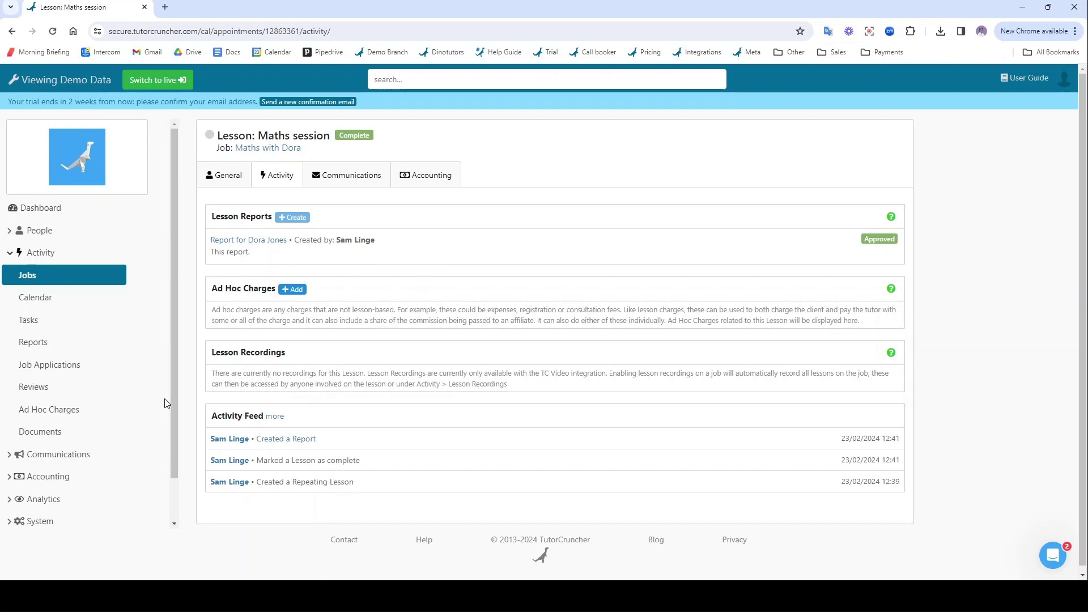
- From Draft Invoices, start invoice generation with cutoff start date 01/03/2024
left_click(56, 479)
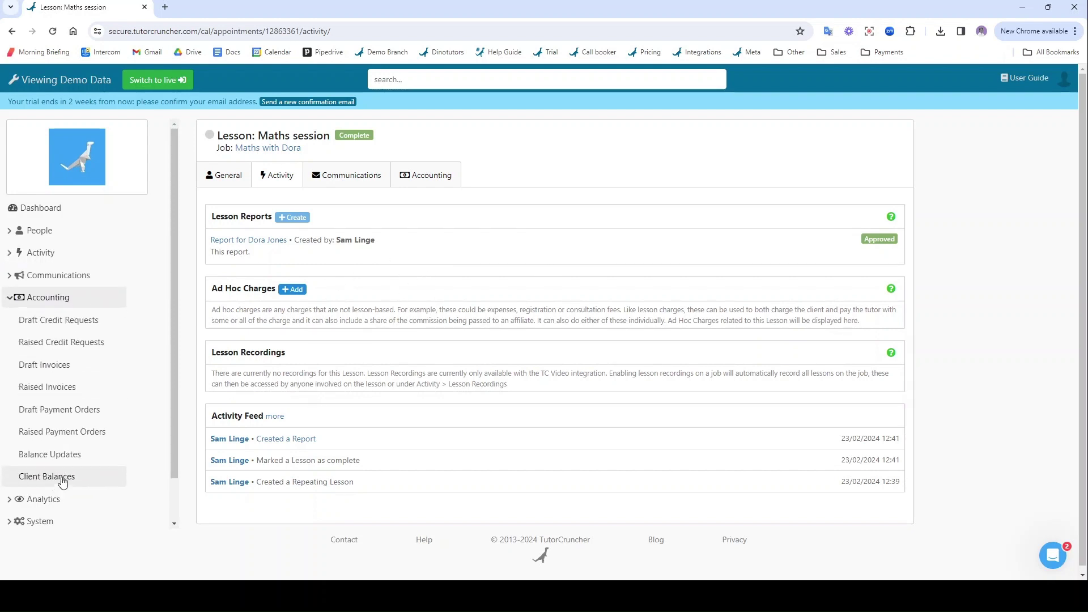
left_click(84, 373)
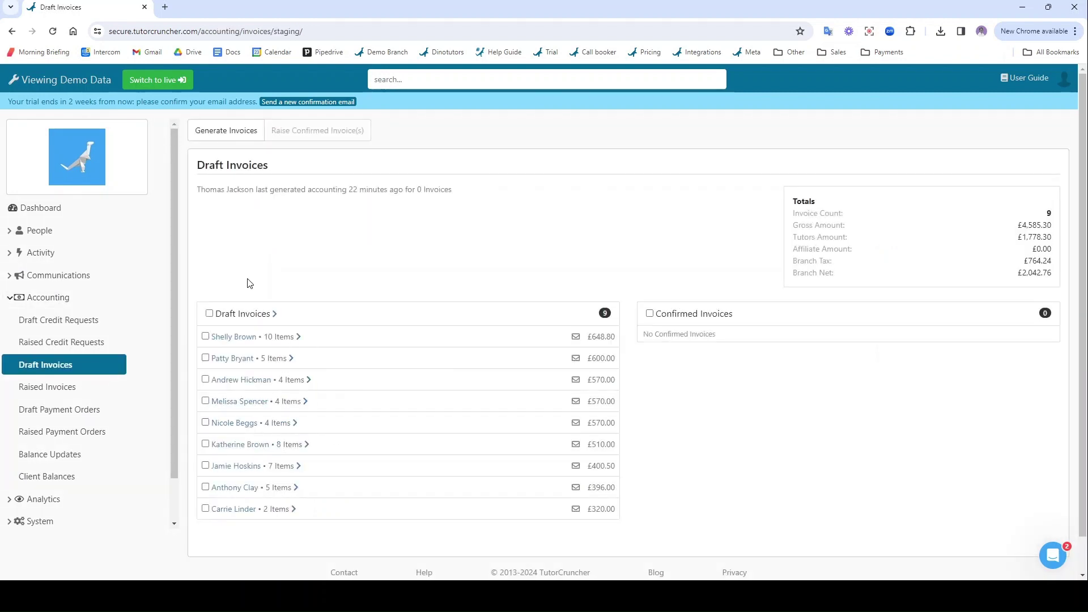
left_click(217, 131)
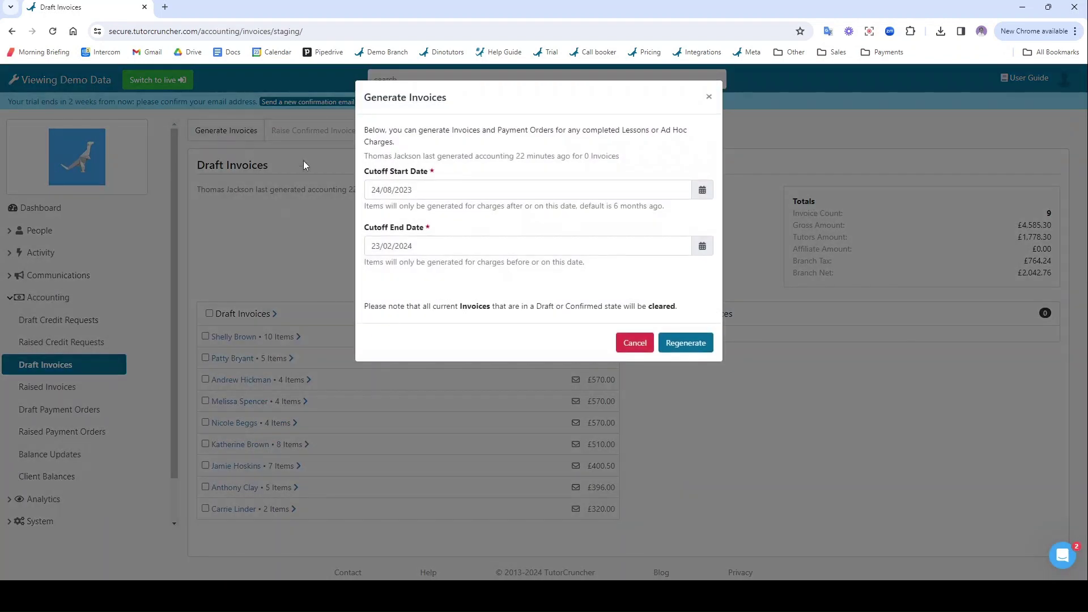
left_click(703, 191)
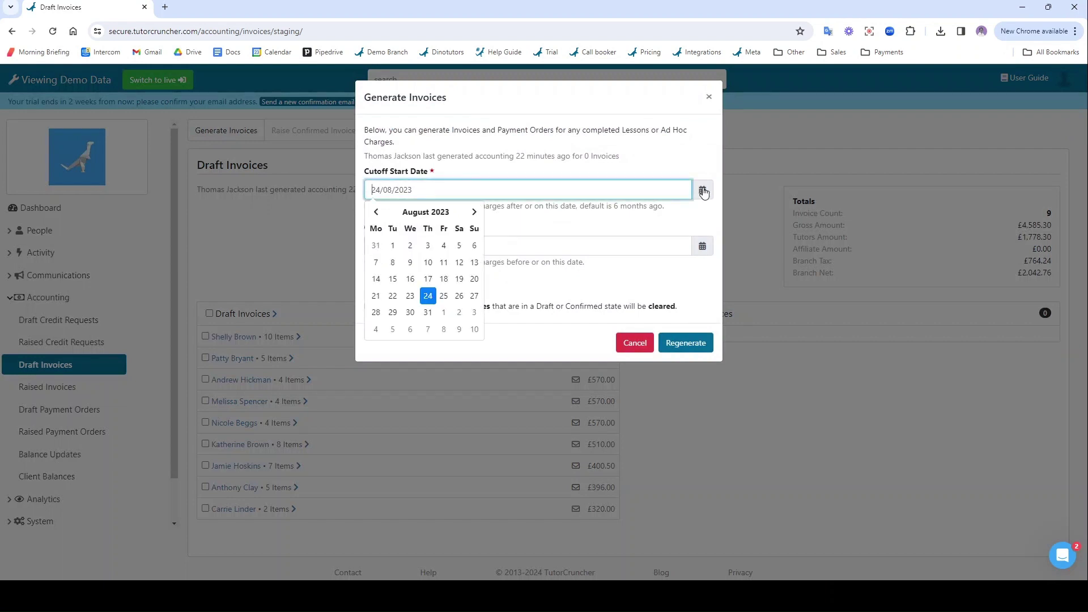
left_click(453, 212)
left_click(466, 210)
left_click(453, 236)
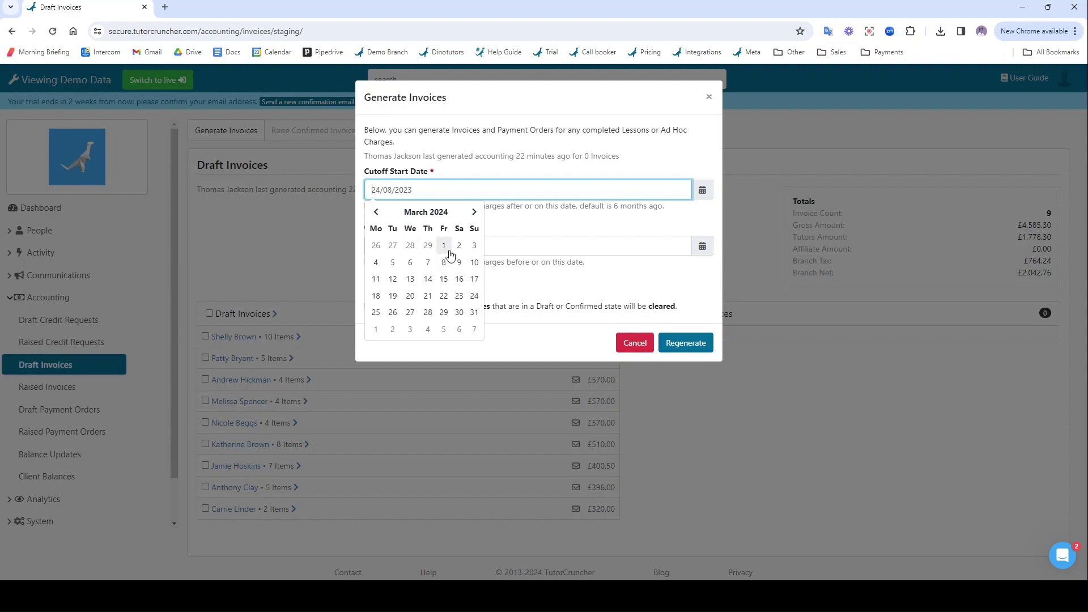
left_click(445, 247)
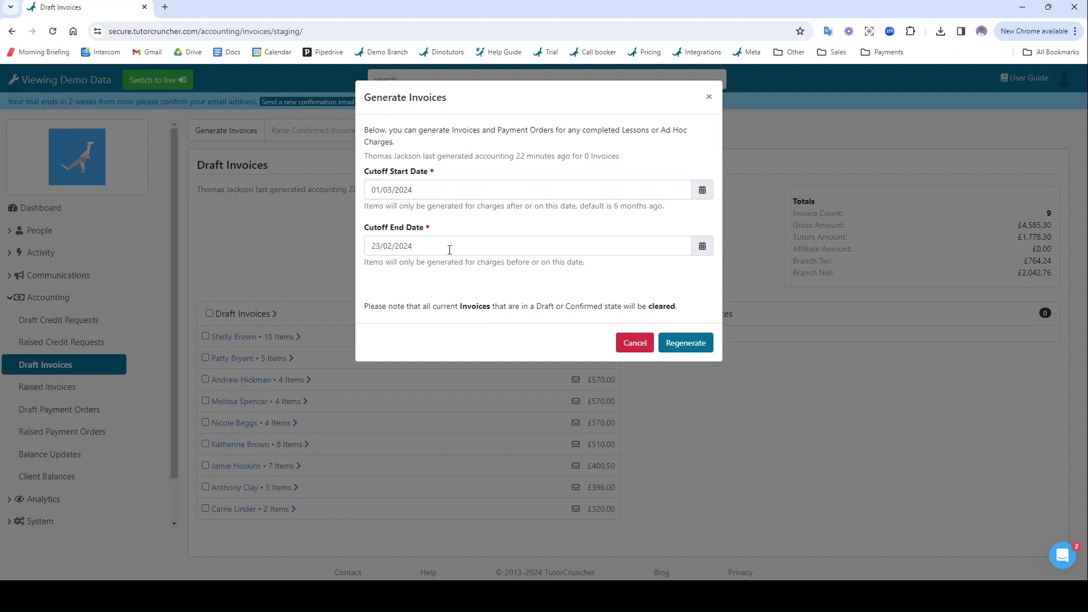
- Move the cutoff end date picker to March 2024, then cancel without generating invoices
left_click(699, 250)
left_click(474, 268)
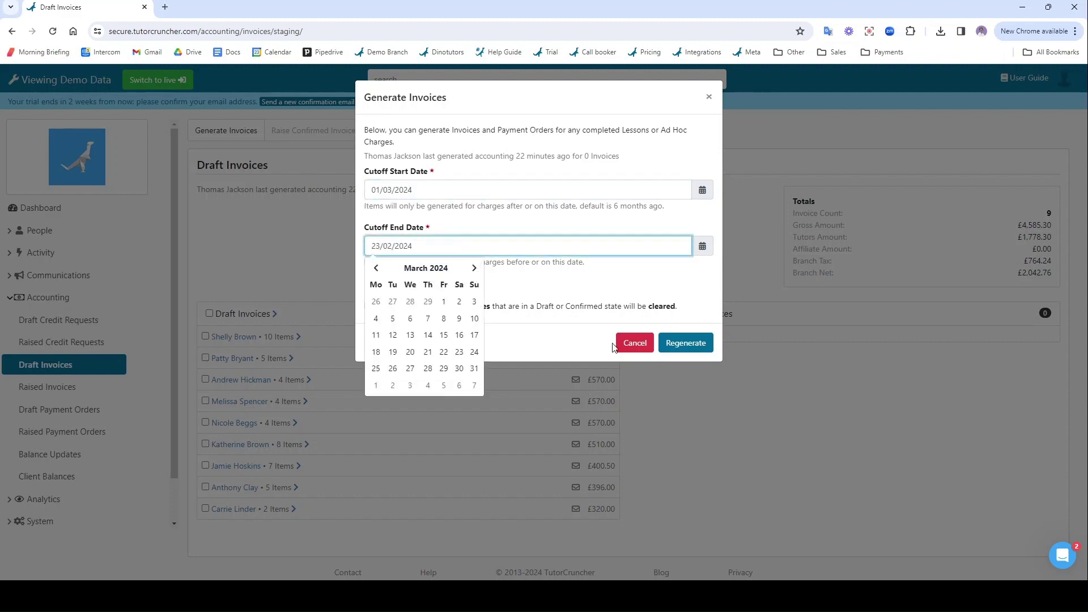
left_click(624, 343)
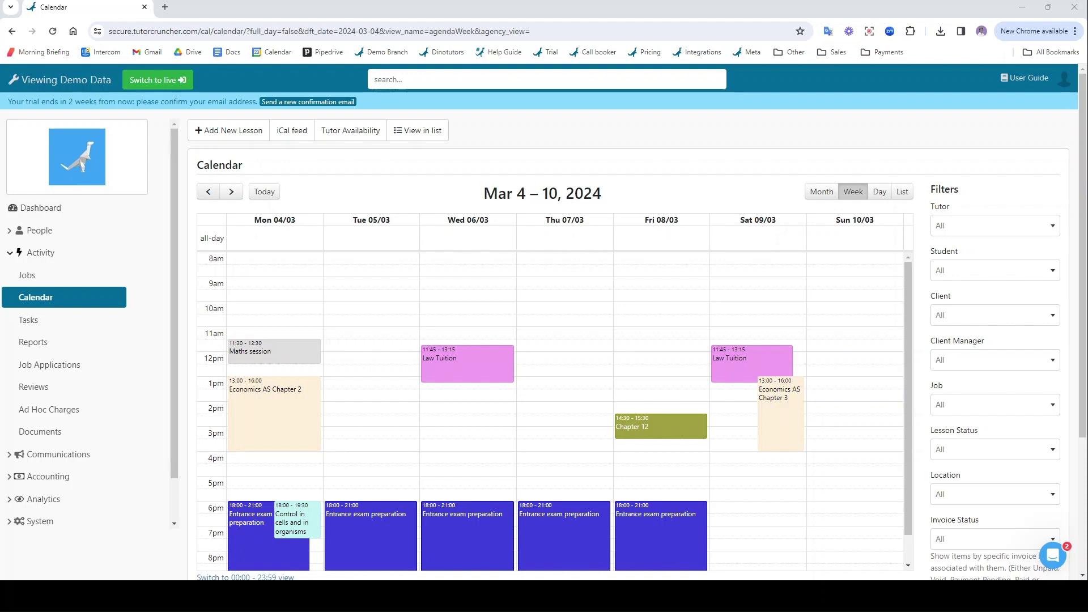
- Go back to the week of Feb 26 – Mar 3 and open the 26 February Maths session
left_click(208, 192)
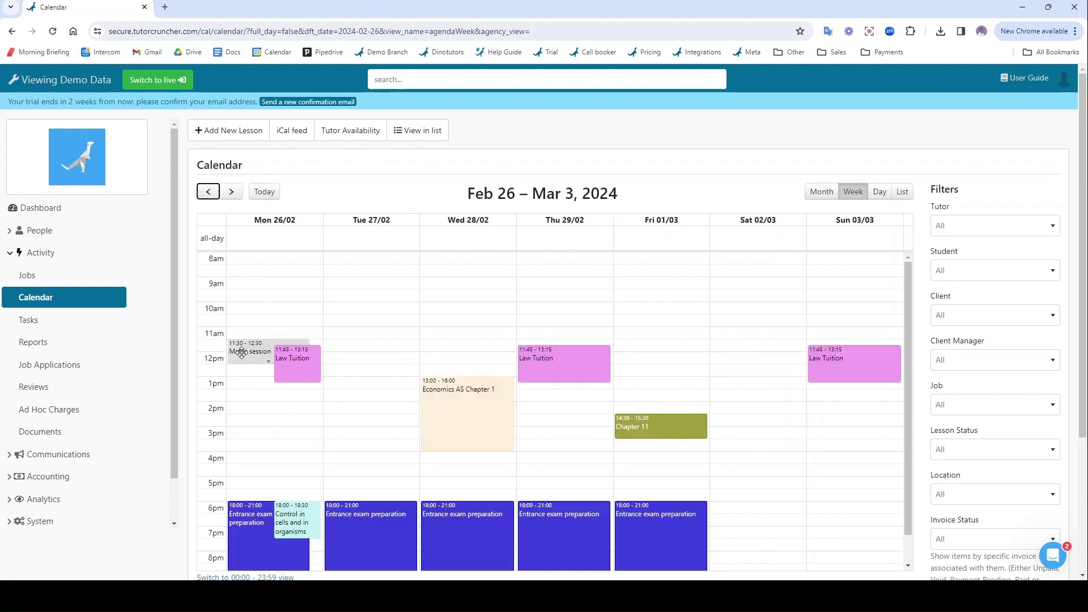
left_click(241, 353)
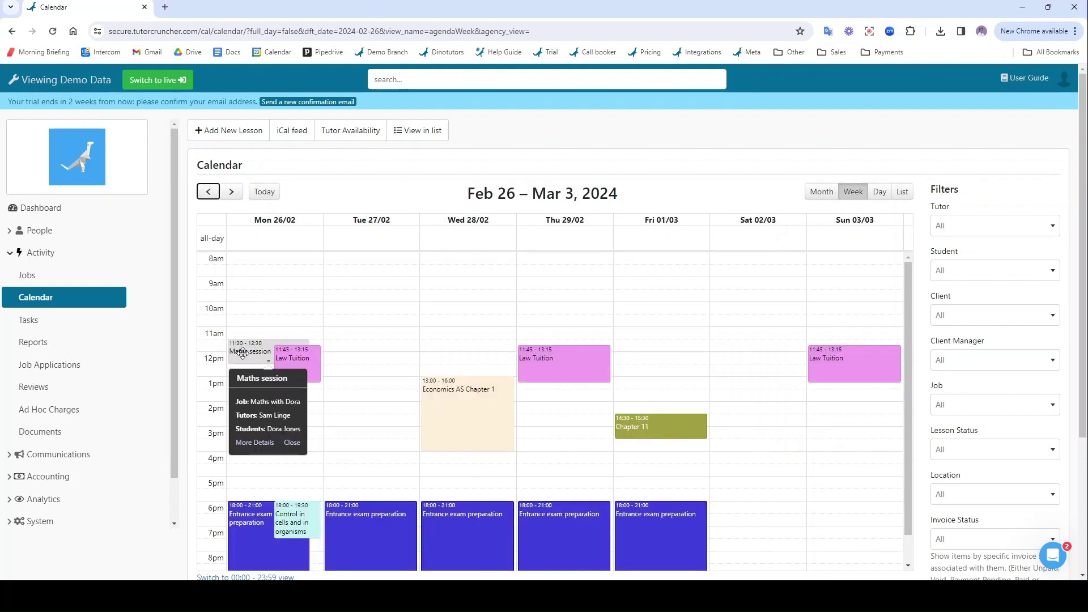
left_click(254, 443)
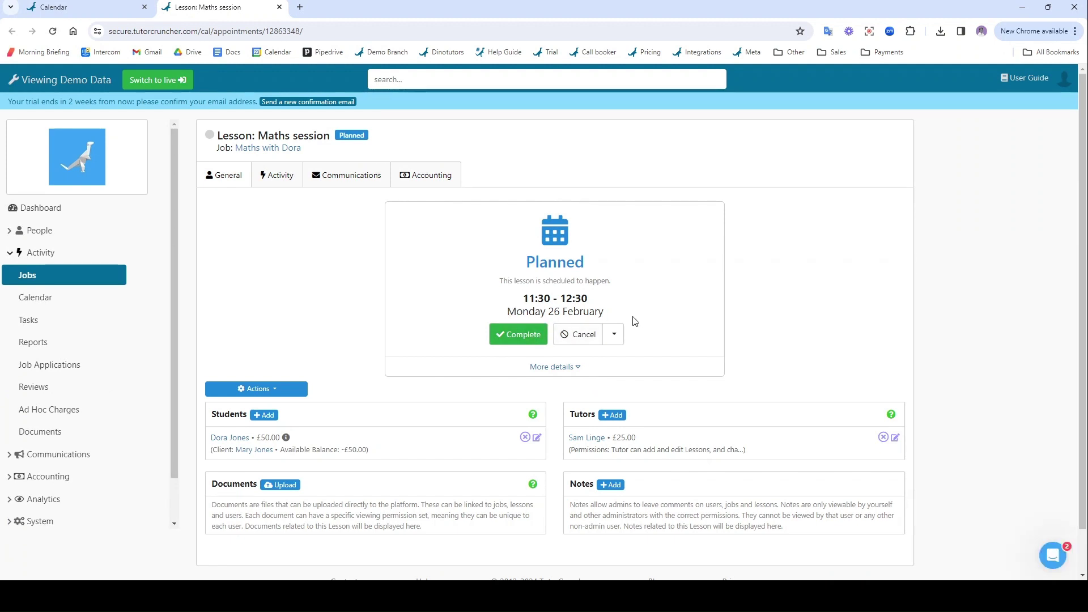
- Mark the 26 February lesson complete and write the client report 'Report here'
left_click(518, 334)
left_click(676, 179)
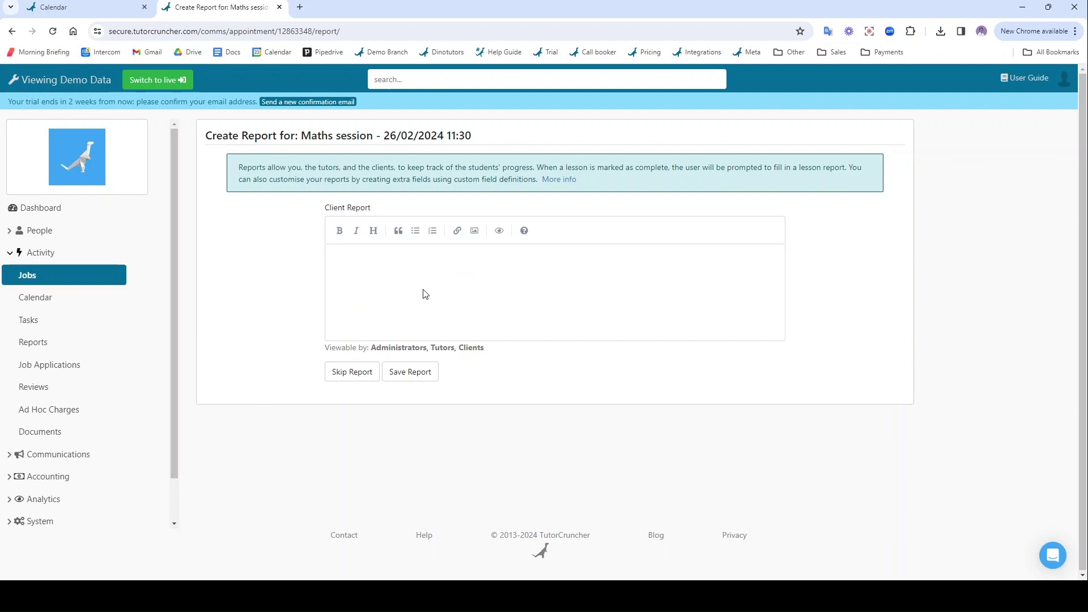
left_click(424, 295)
type("Report here")
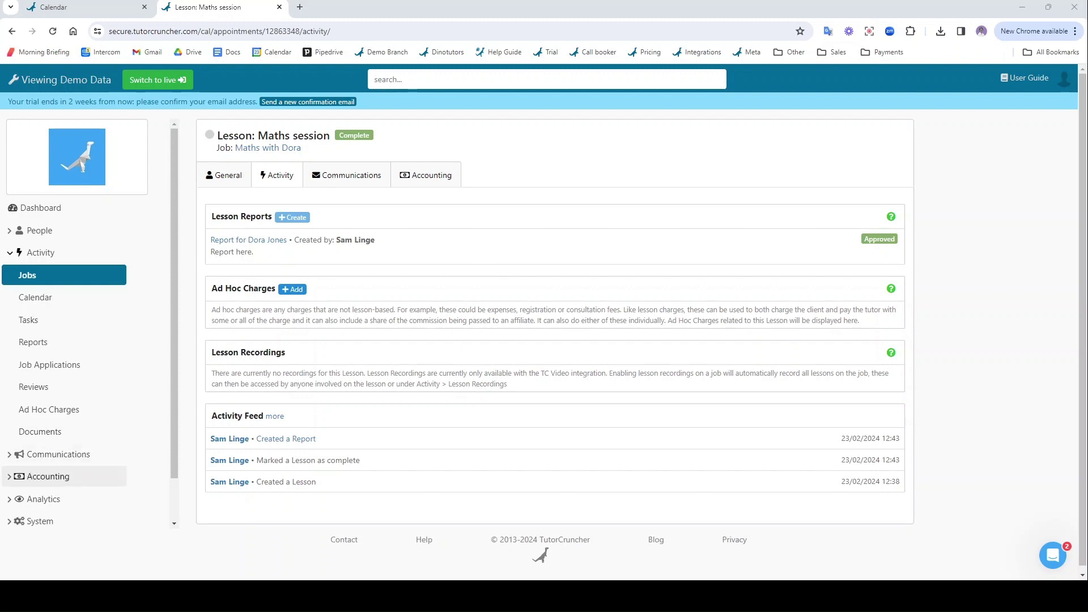
- From Draft Invoices, start invoice generation with cutoff start date 01/02/2024
left_click(48, 476)
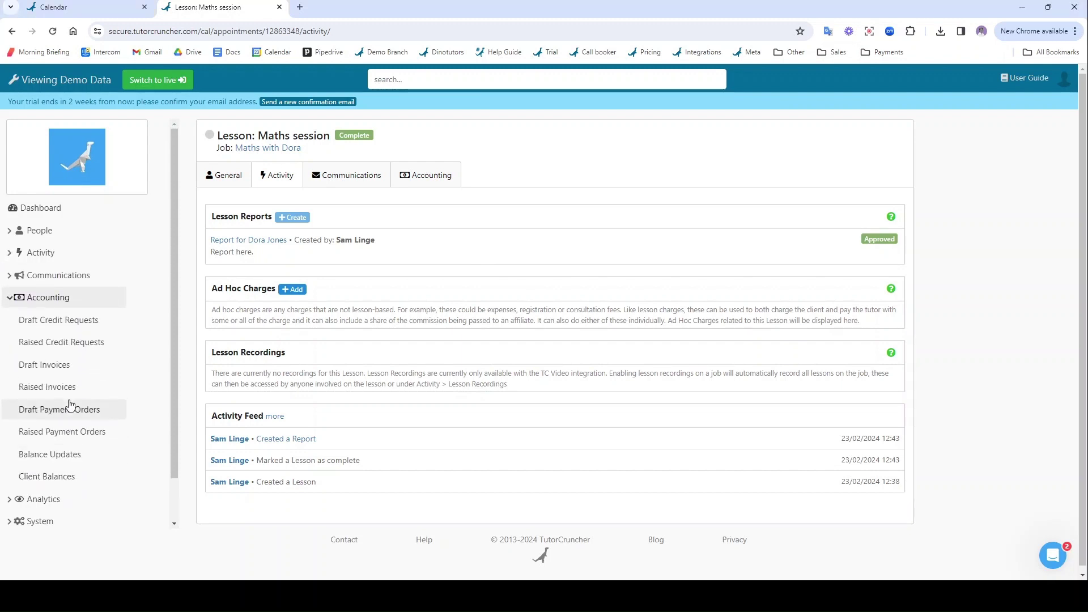
left_click(56, 371)
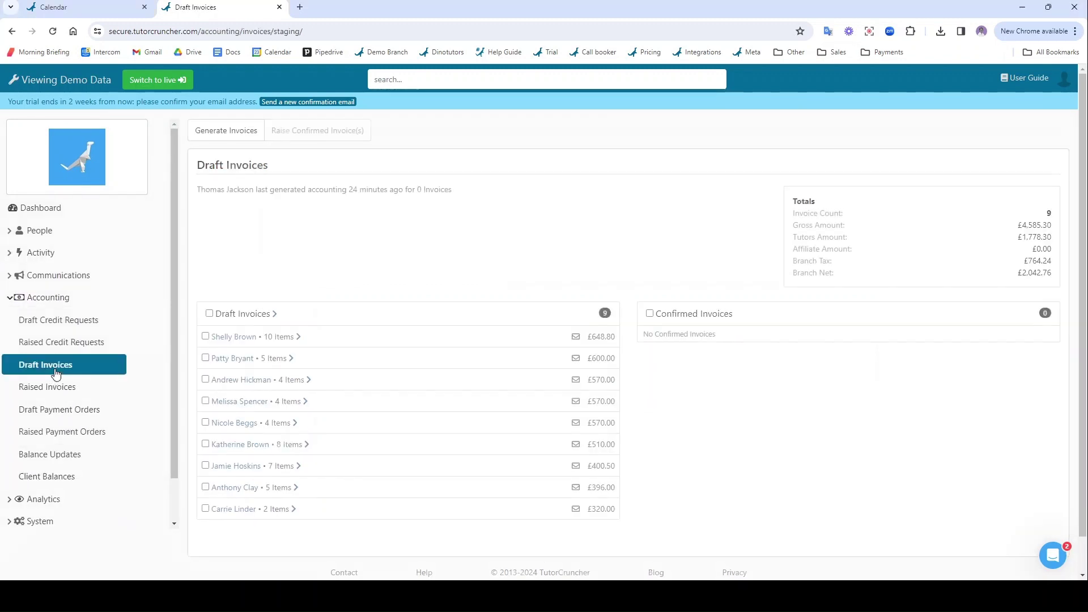
left_click(227, 134)
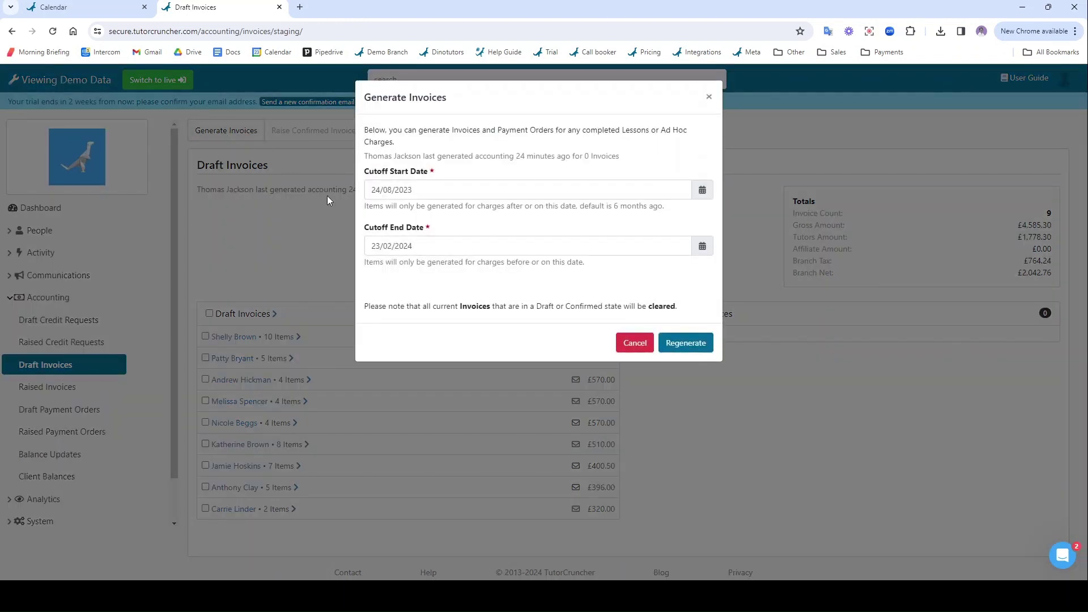
left_click(702, 195)
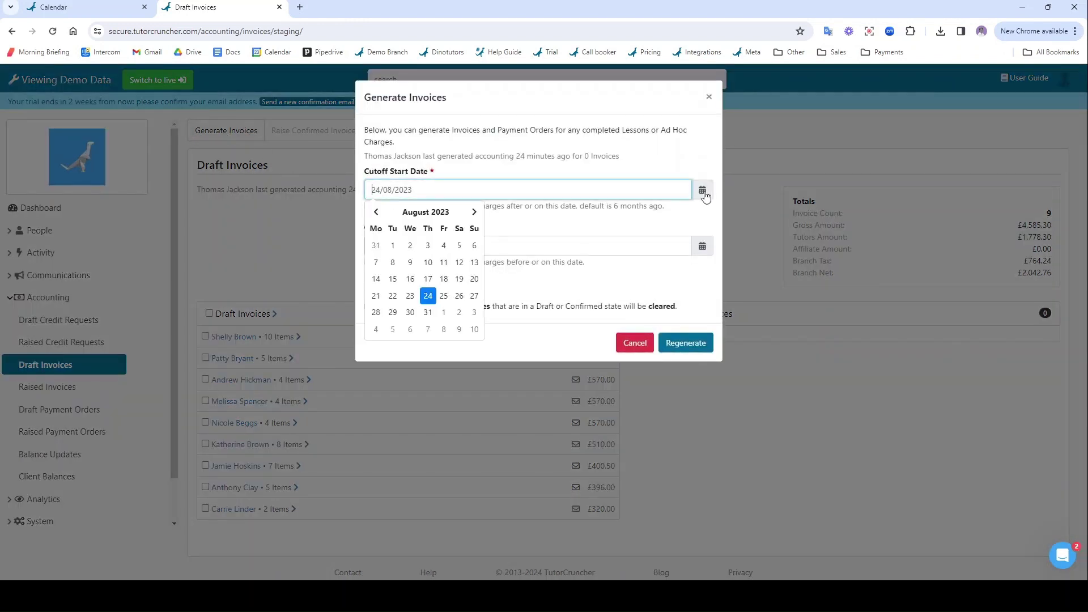
left_click(425, 212)
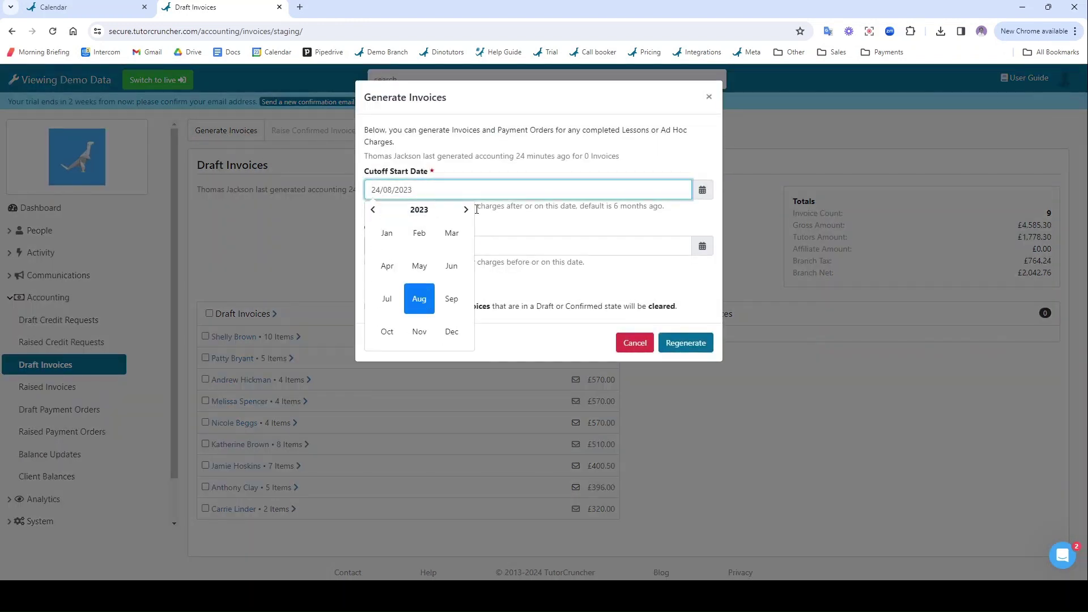
left_click(466, 210)
left_click(418, 235)
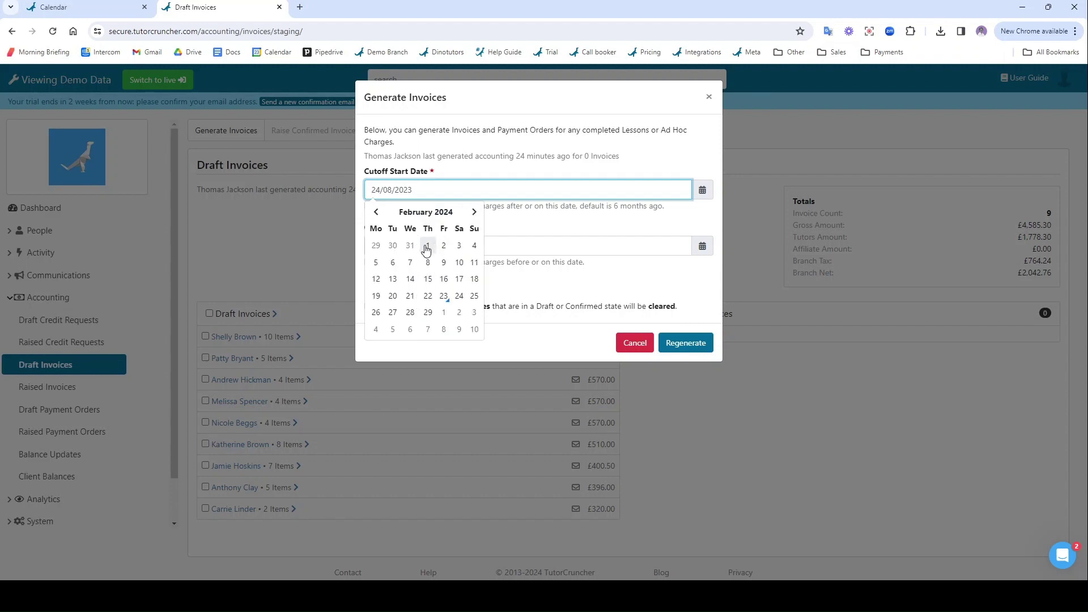
left_click(428, 245)
- Set the cutoff end date to 29/02/2024 and regenerate the draft invoices
left_click(702, 247)
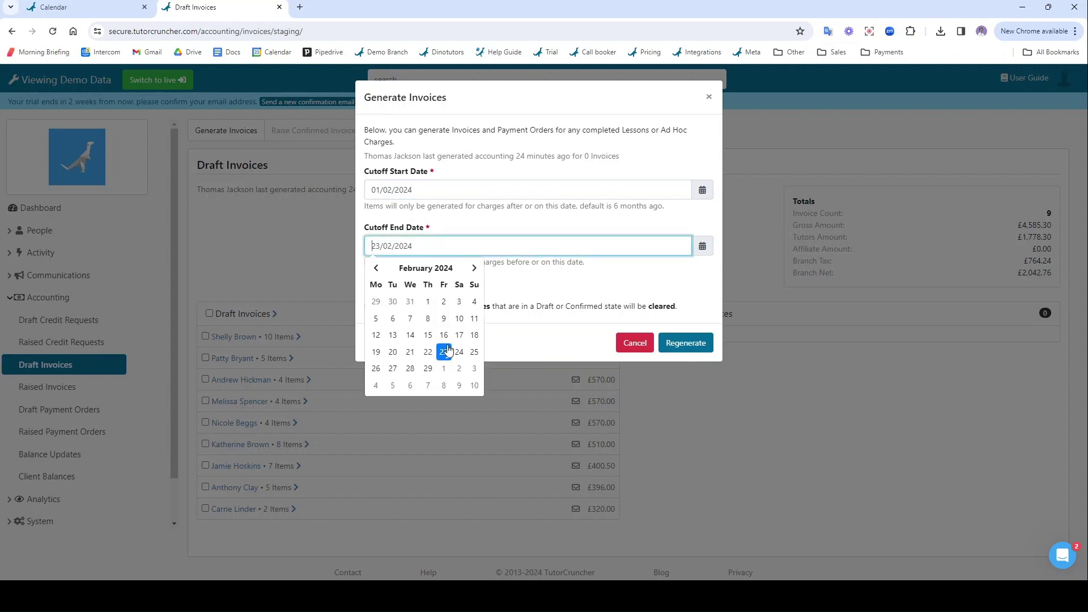
left_click(428, 371)
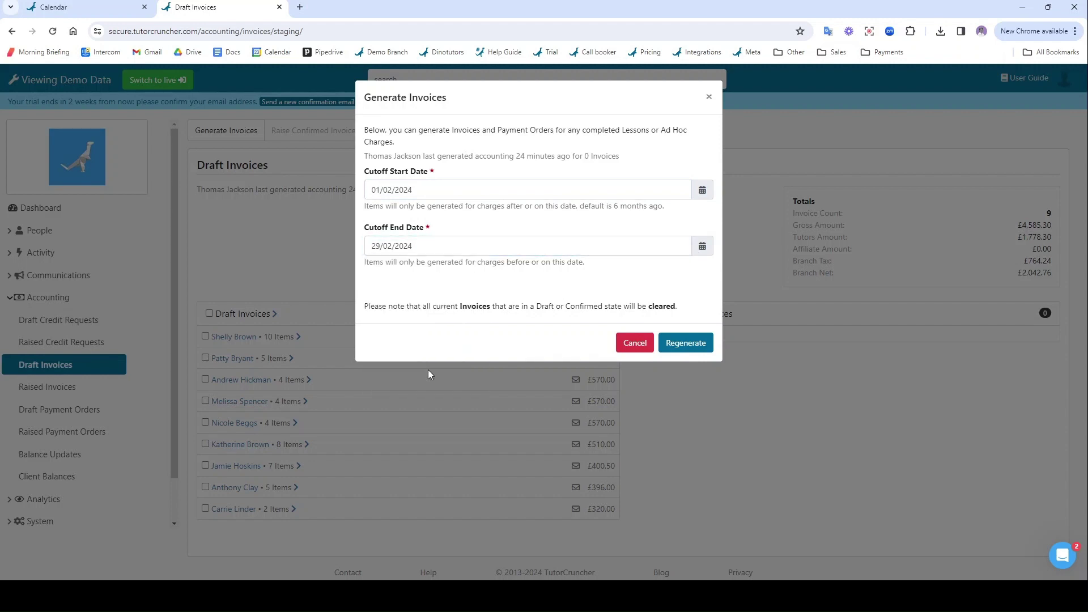
left_click(671, 344)
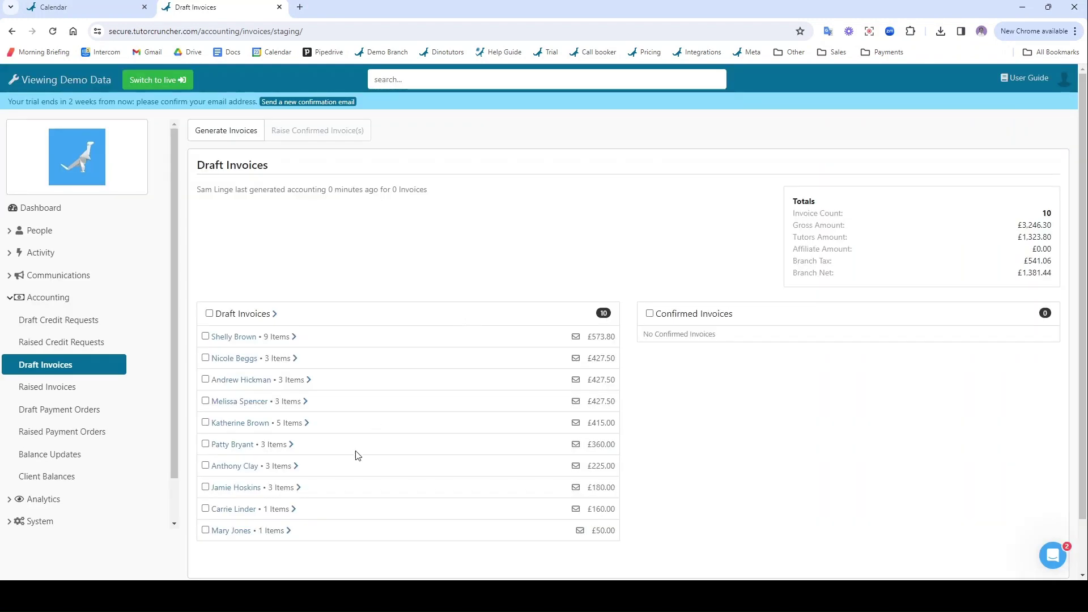
- Confirm the new £50.00 draft invoice and raise it as INV-59
left_click(232, 531)
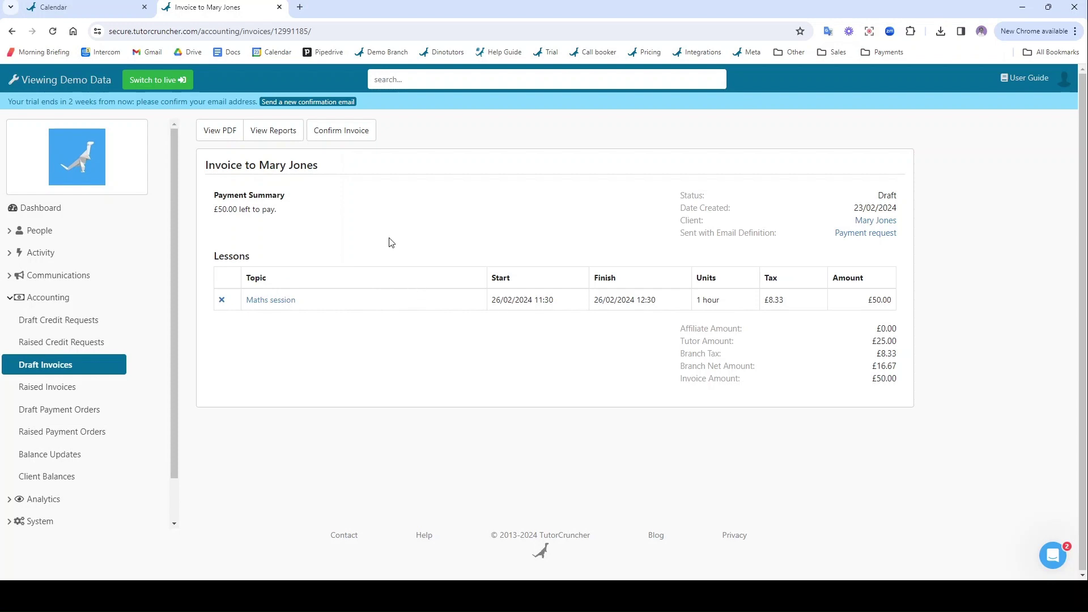
left_click(340, 139)
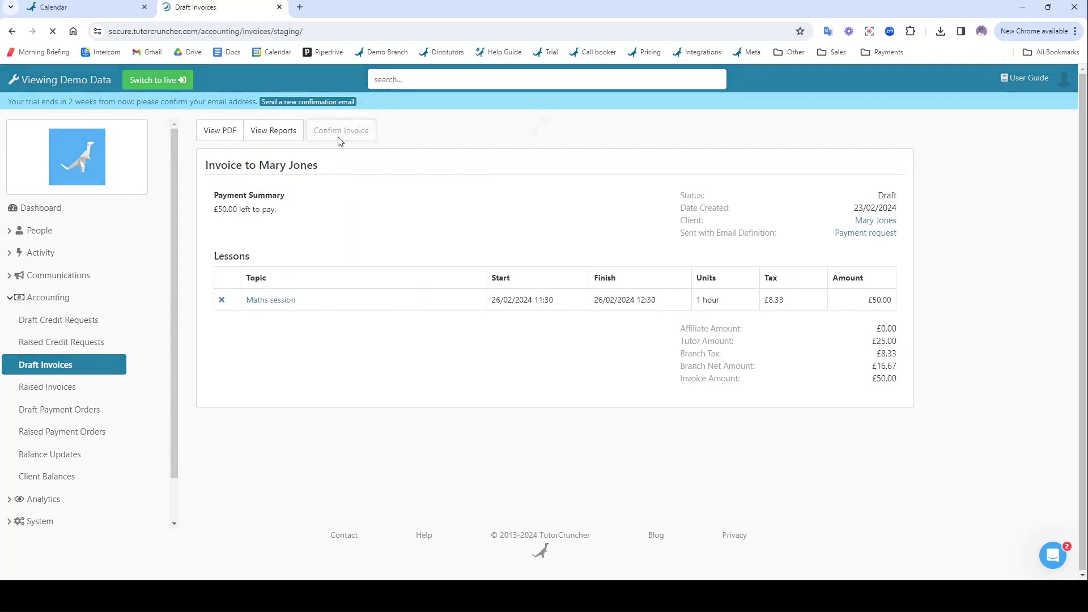
left_click(289, 129)
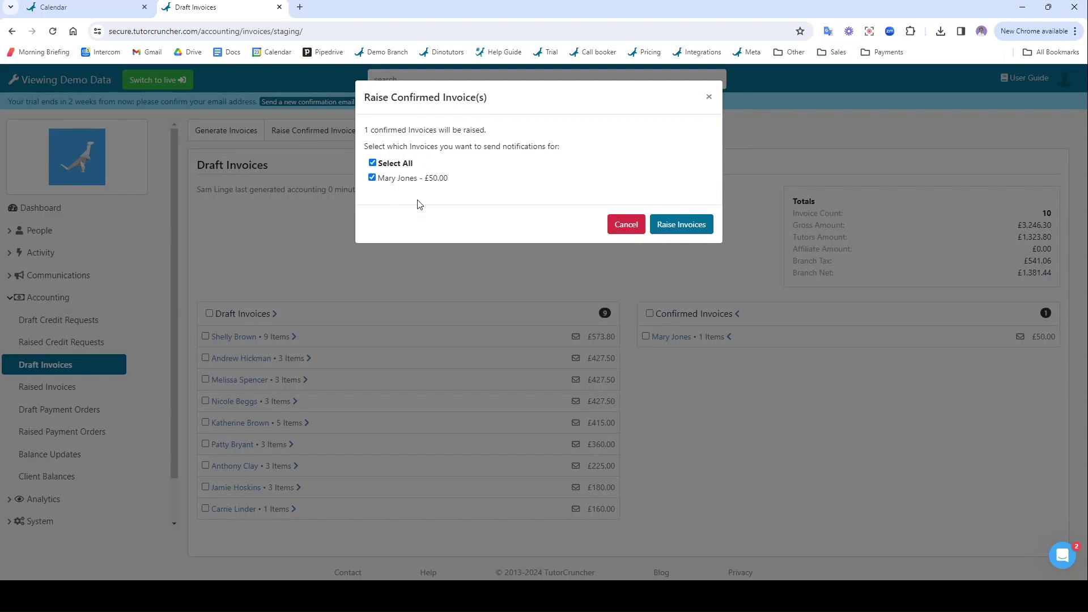
left_click(667, 225)
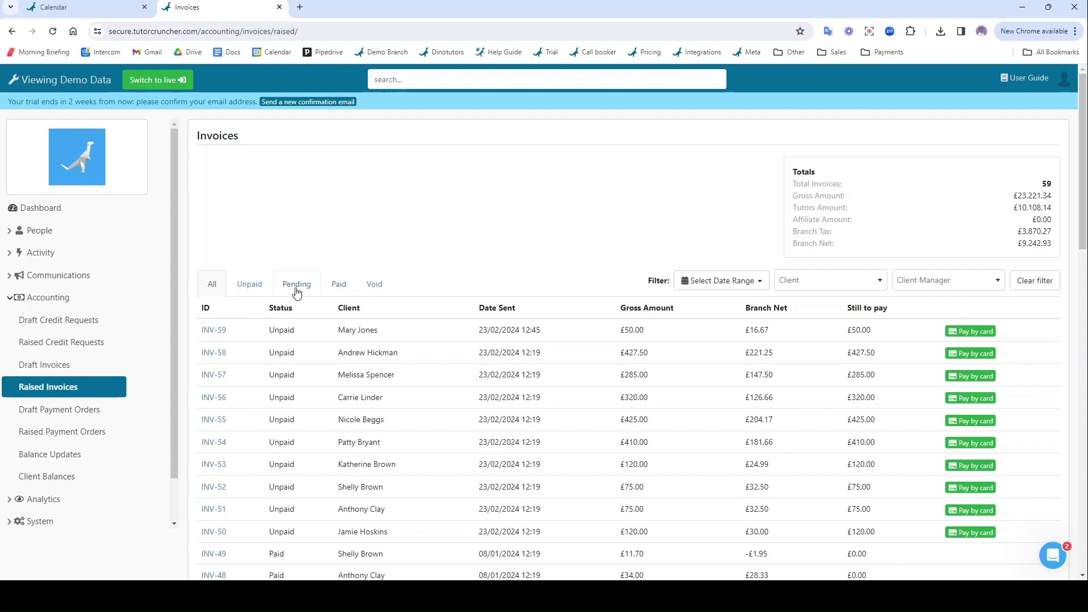
- Open INV-59 and review its payment request email under Related Emails
left_click(215, 332)
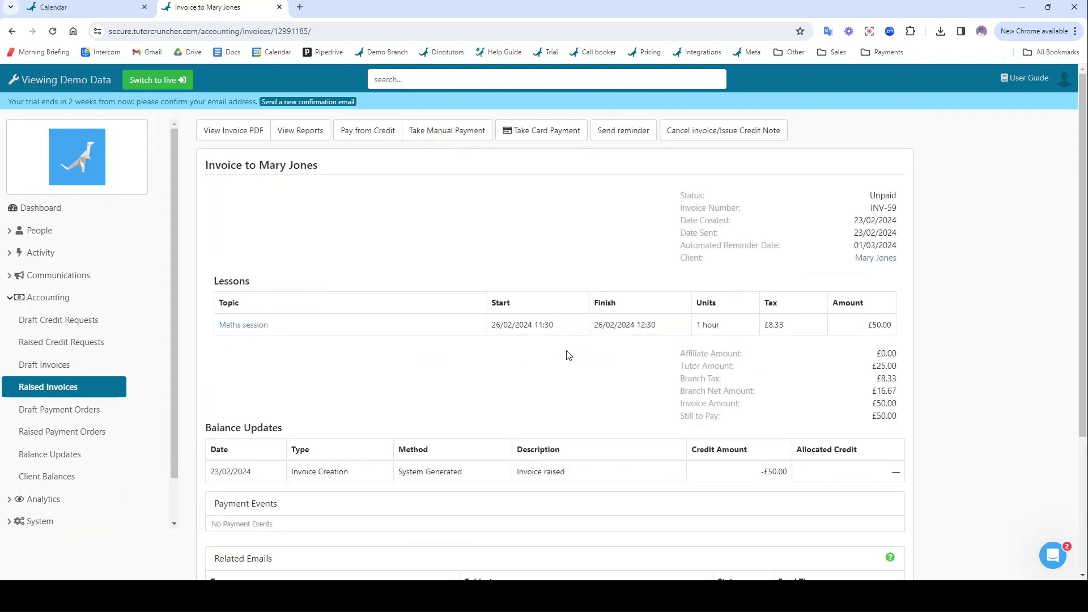
scroll(444, 304, "down", 2)
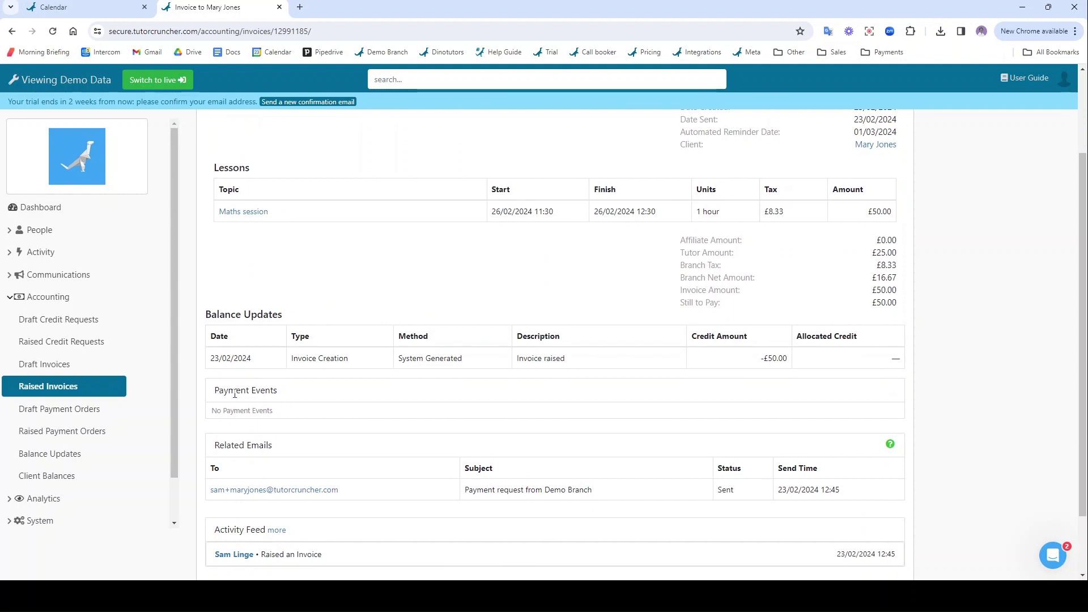
scroll(271, 394, "down", 1)
left_click(296, 434)
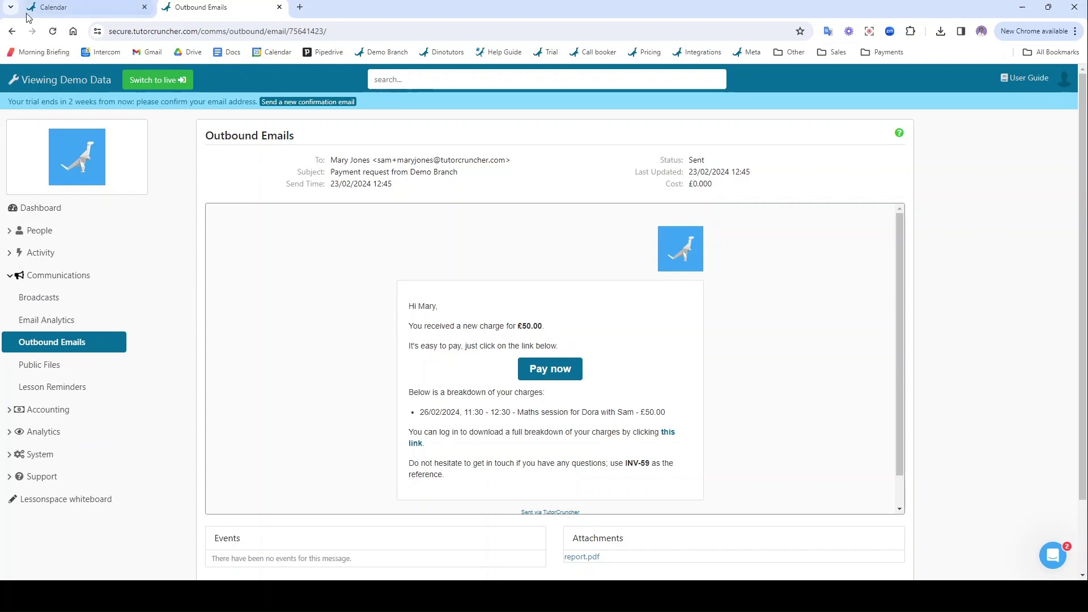
left_click(10, 31)
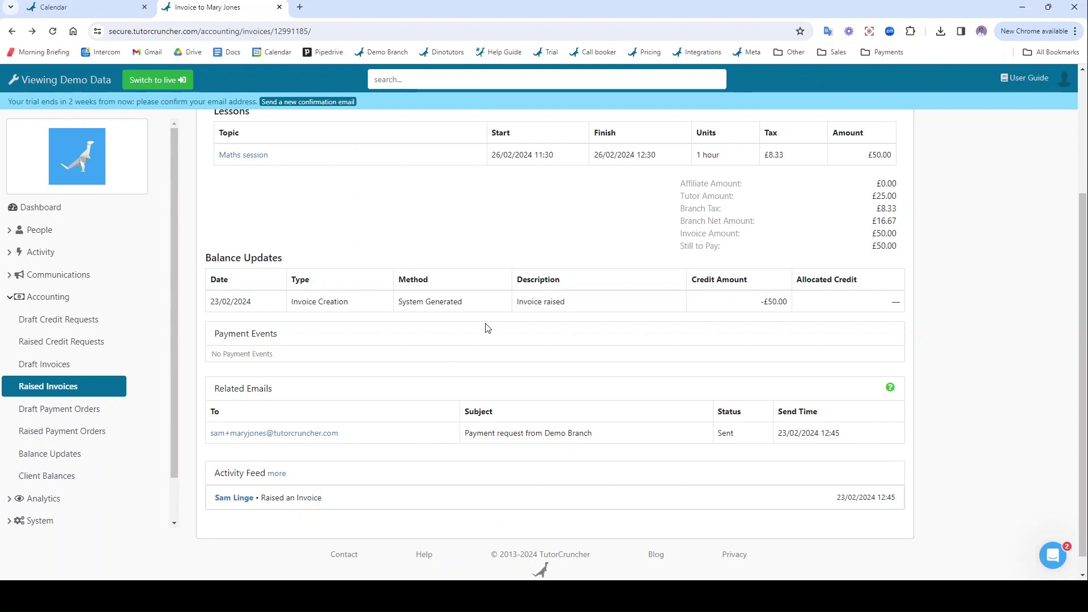
scroll(510, 300, "up", 3)
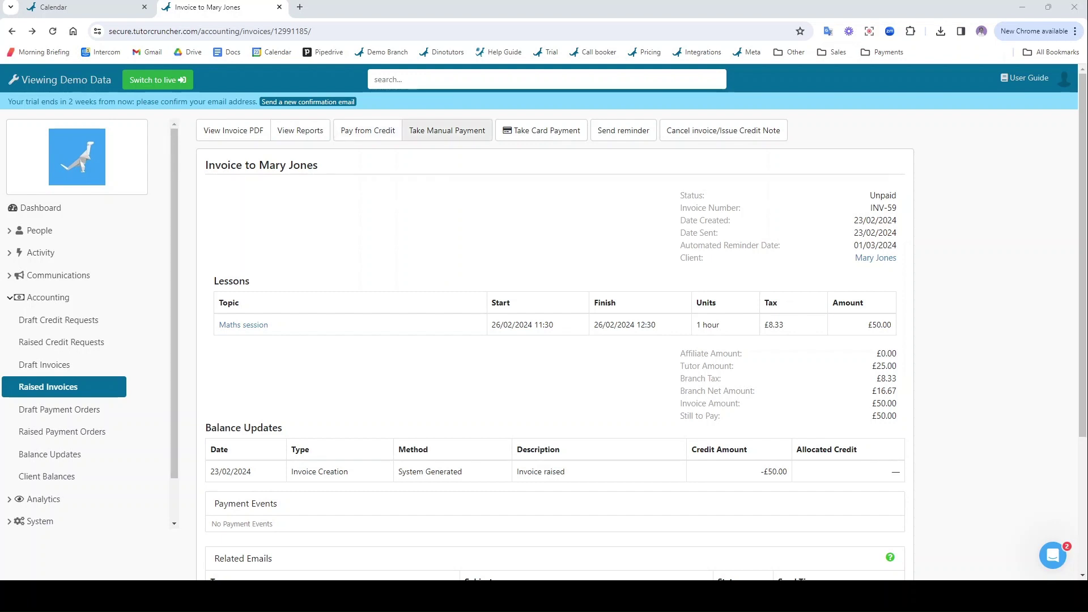
- Browse the manual payment methods for INV-59, then cancel without recording a payment
left_click(458, 132)
left_click(451, 197)
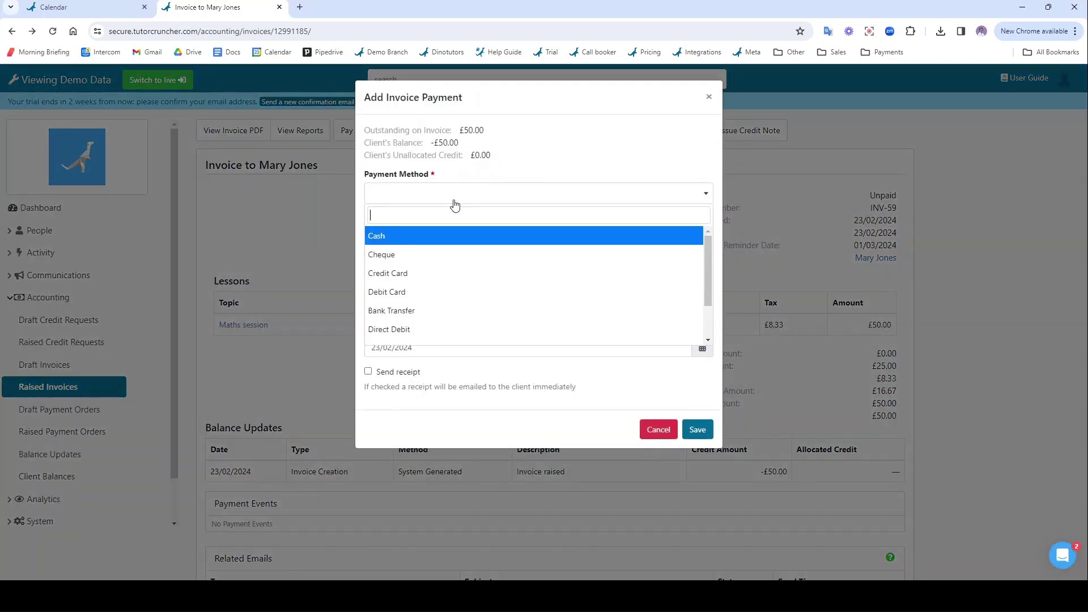
scroll(438, 296, "down", 3)
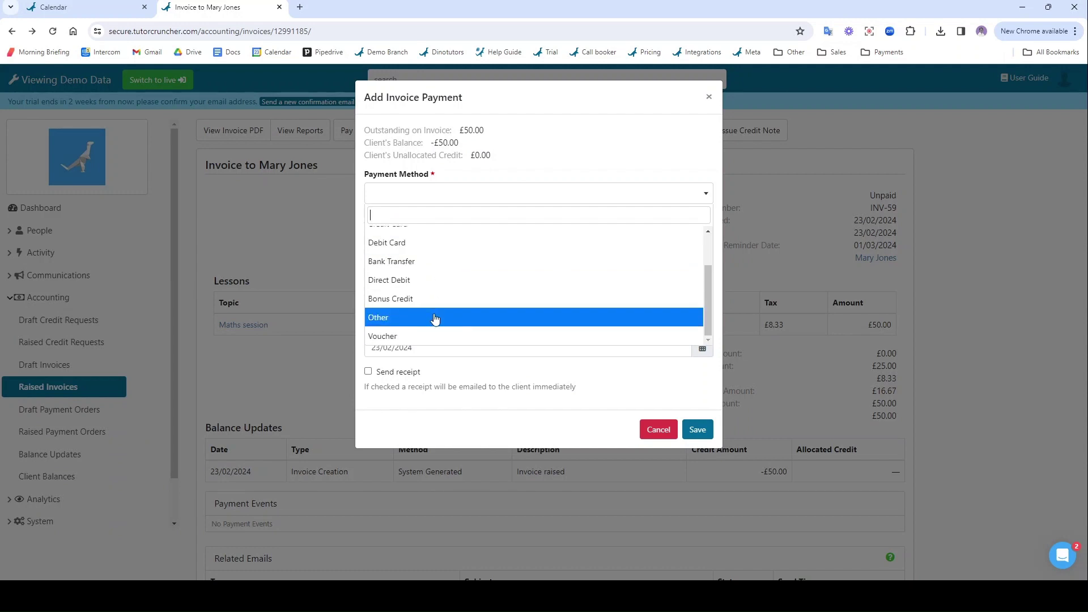
scroll(436, 266, "up", 3)
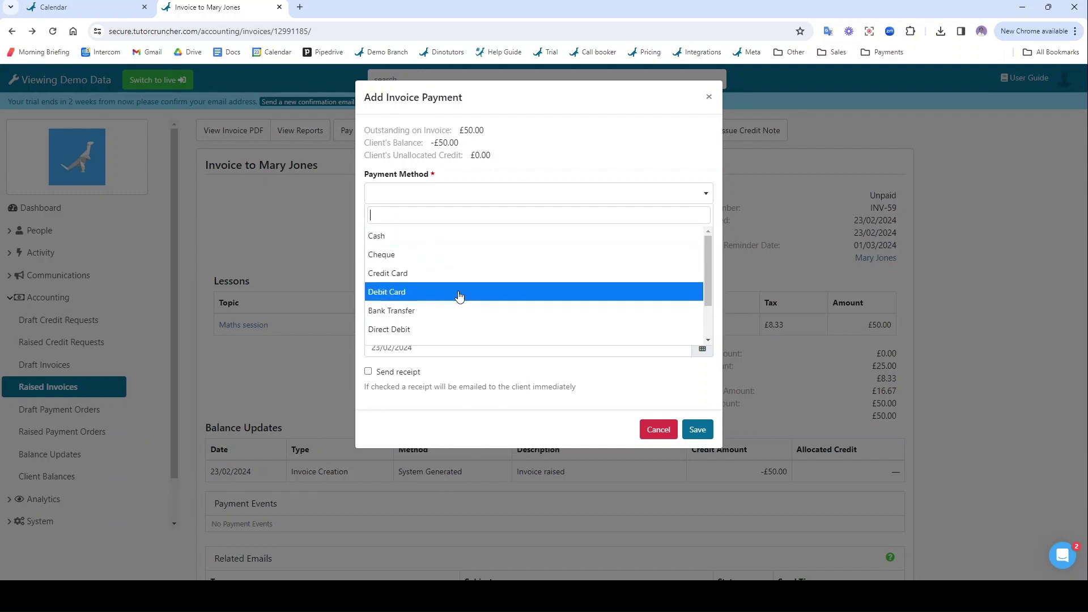
left_click(662, 437)
left_click(662, 437)
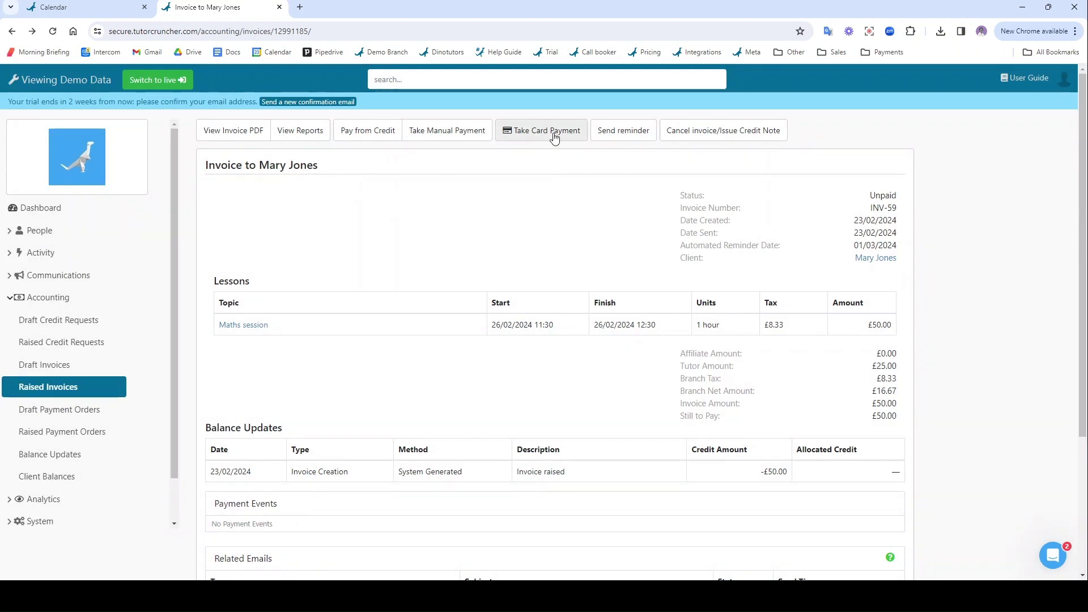
- Pay INV-59's £50.00 with a new test card, using autofilled billing details
left_click(554, 135)
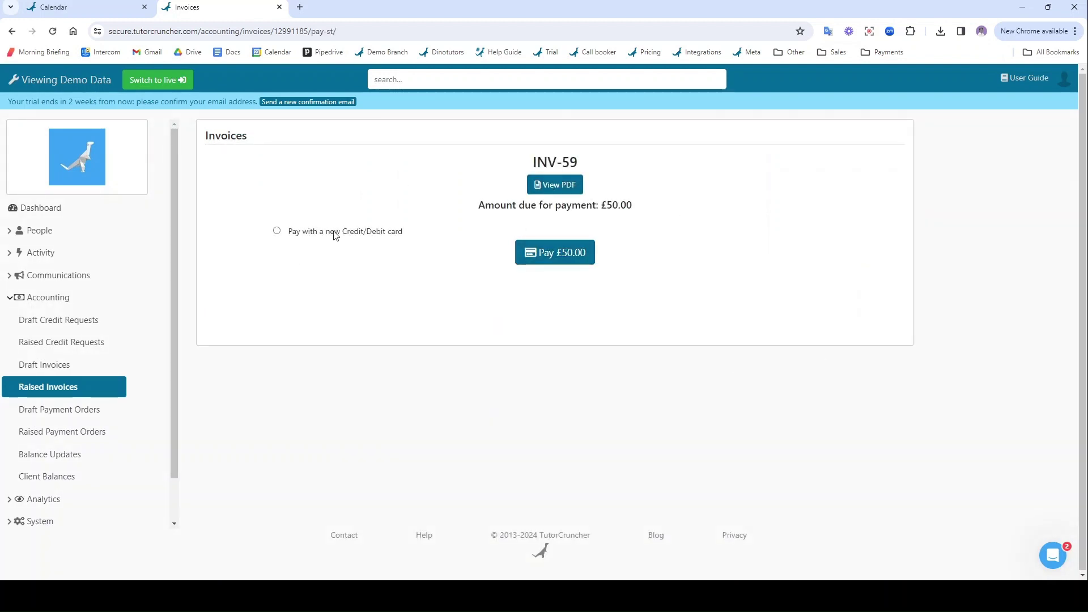
left_click(335, 232)
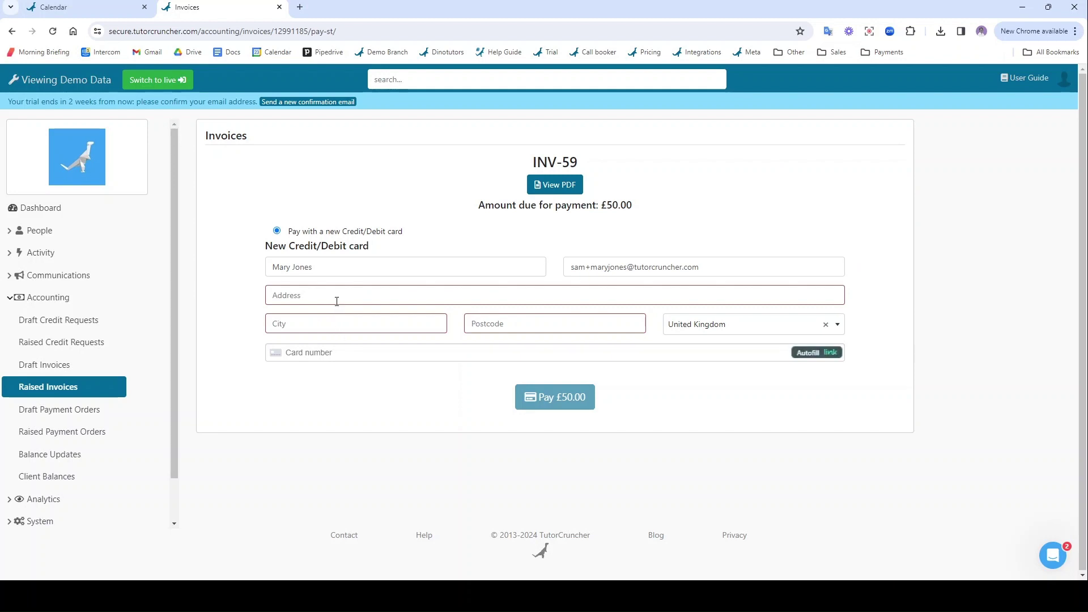
left_click(337, 300)
left_click(364, 407)
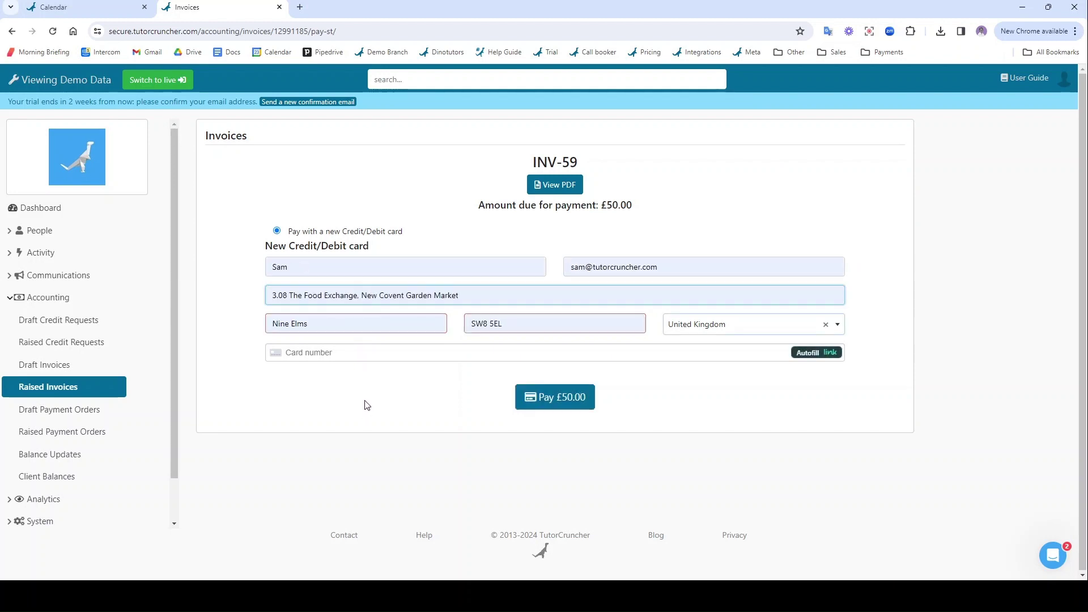
left_click(417, 355)
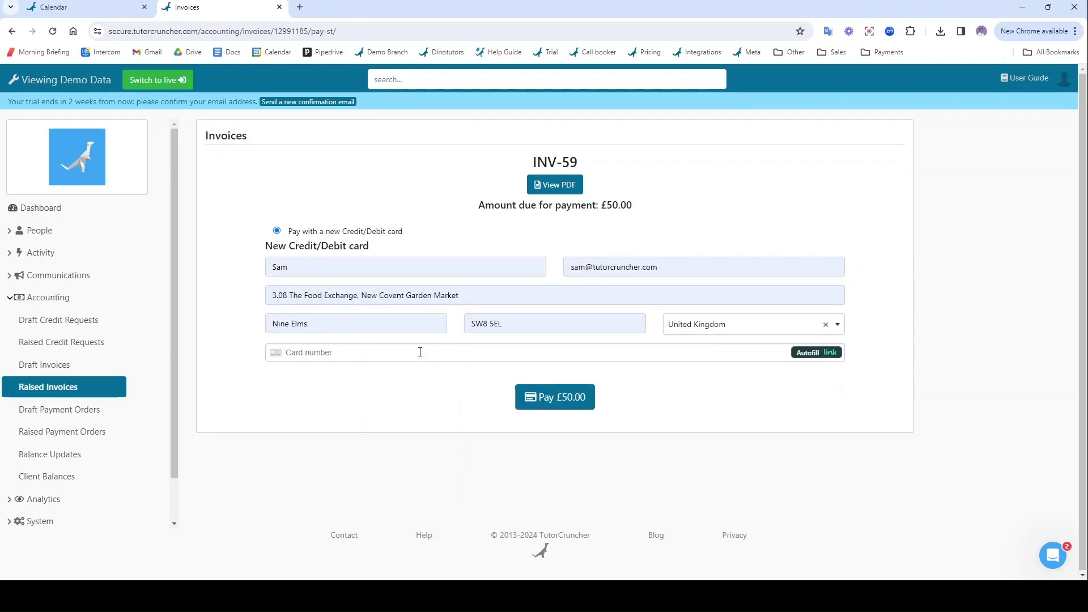
type("4242 4242 4242 4242 04 / 24 242")
left_click(551, 397)
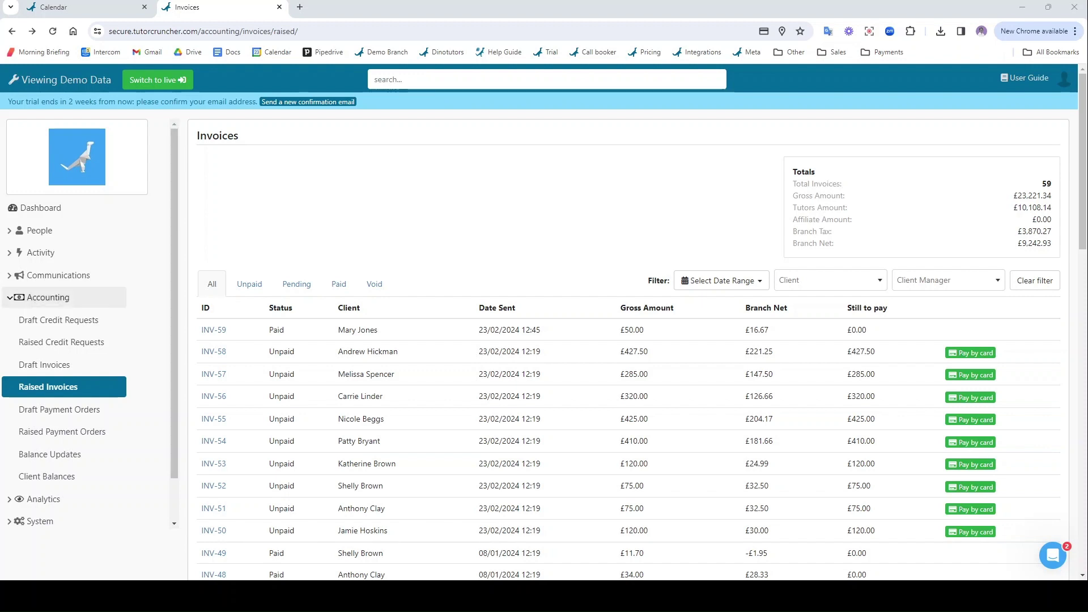
- Regenerate the draft credit requests with a cutoff end date of 29/03/2024
left_click(73, 320)
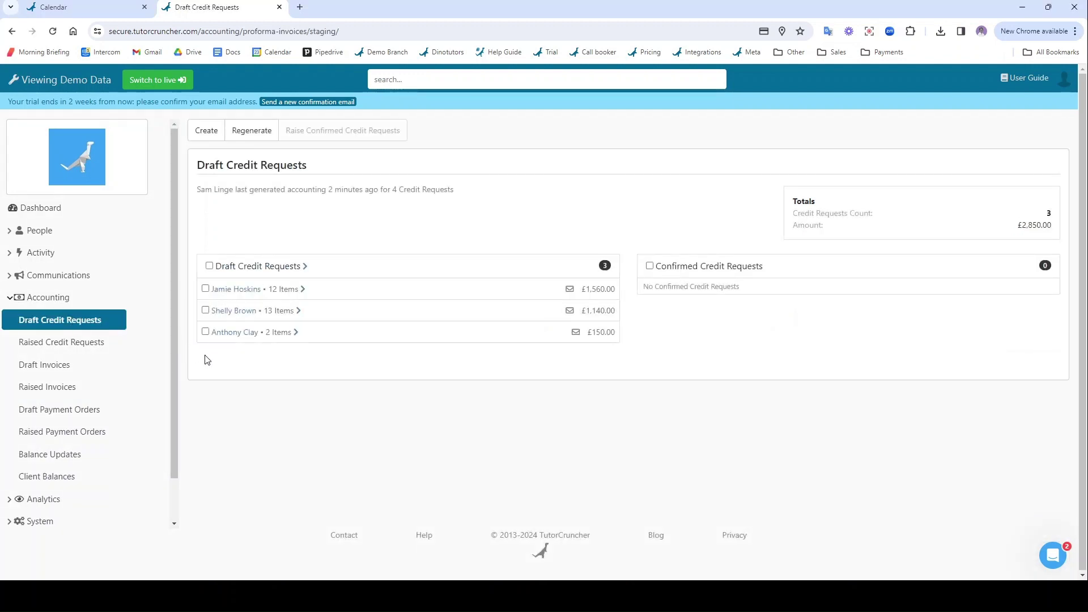
left_click(259, 133)
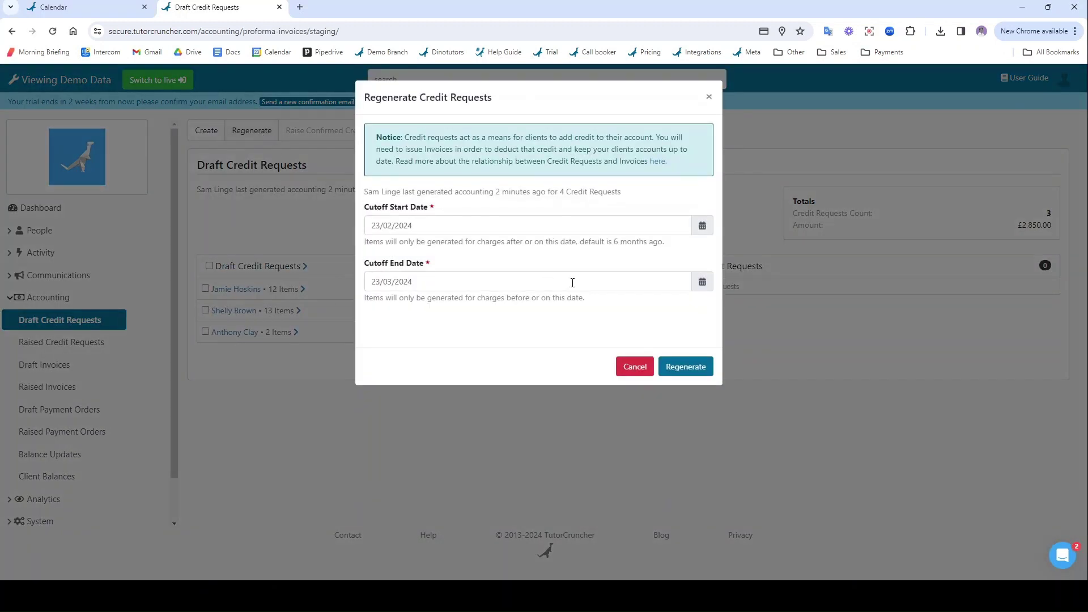
left_click(702, 282)
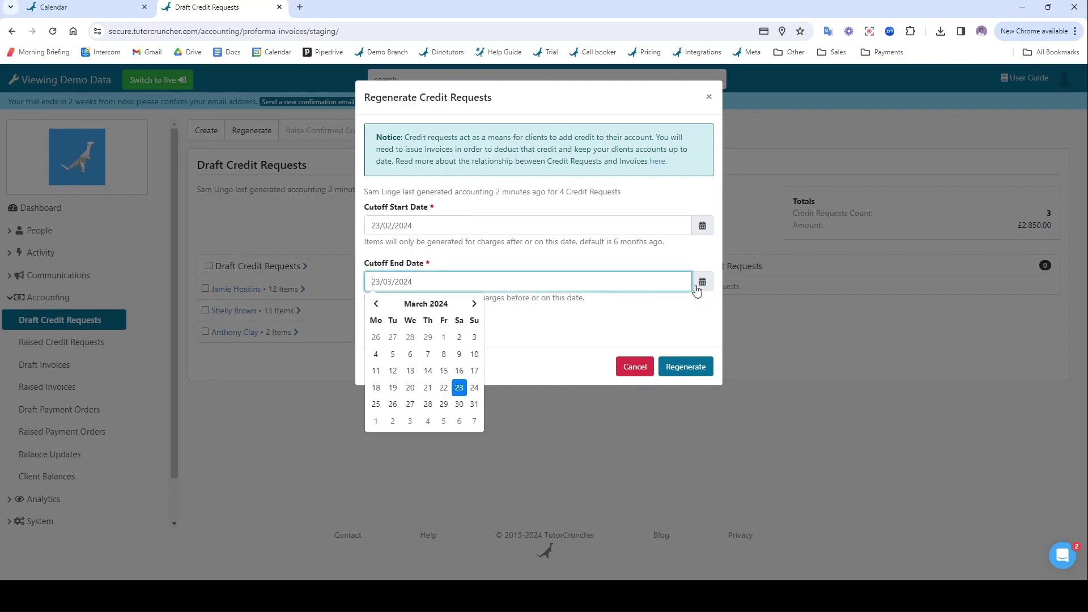
left_click(445, 407)
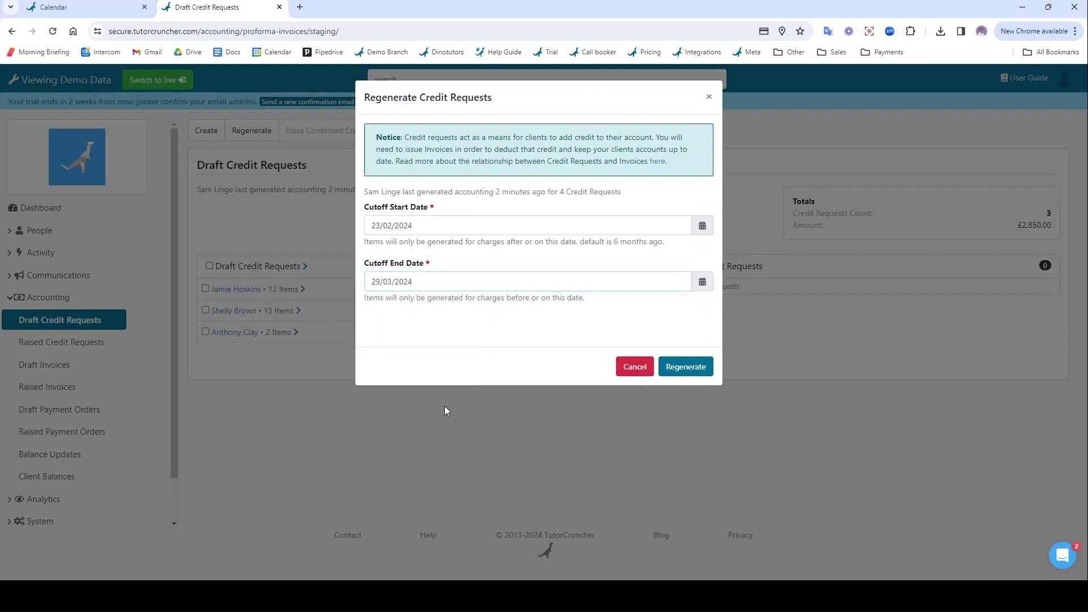
triple_click(424, 282)
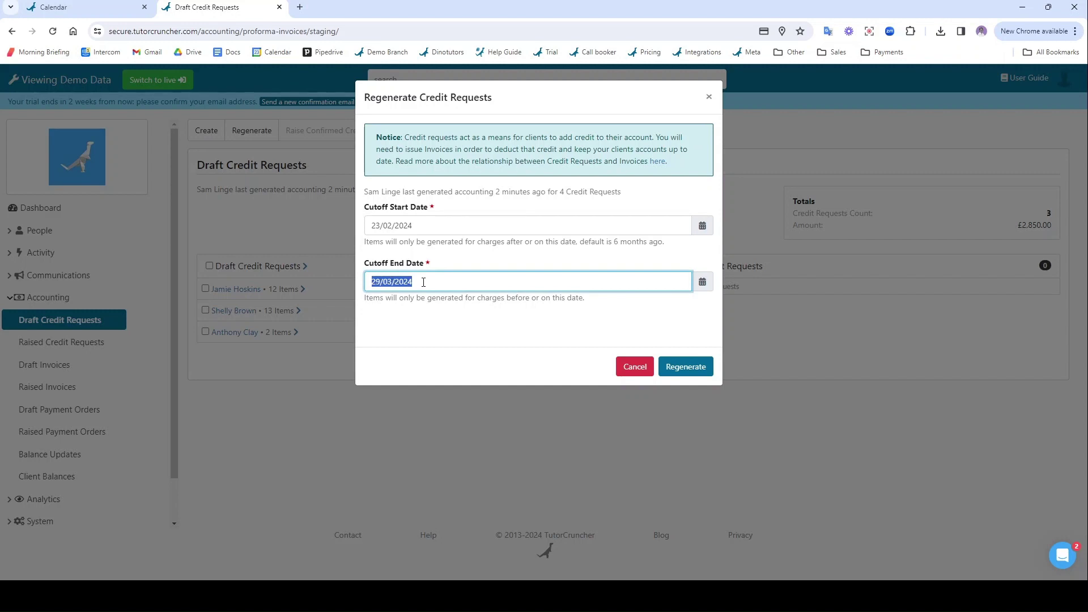
left_click(683, 380)
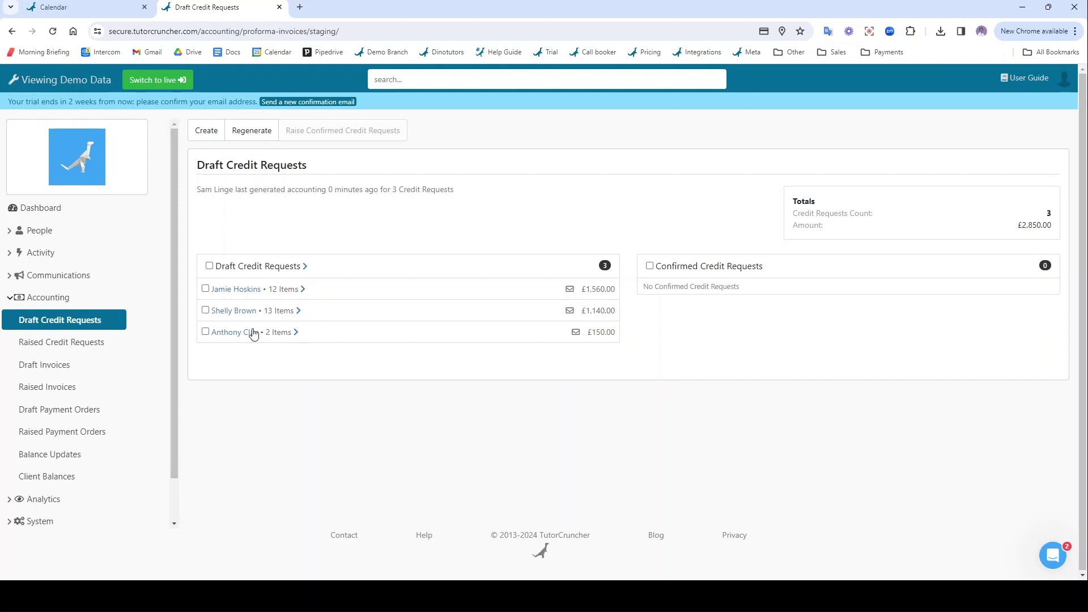
- Confirm the £1,140.00 draft credit request and raise it as unpaid PFI-14
left_click(236, 313)
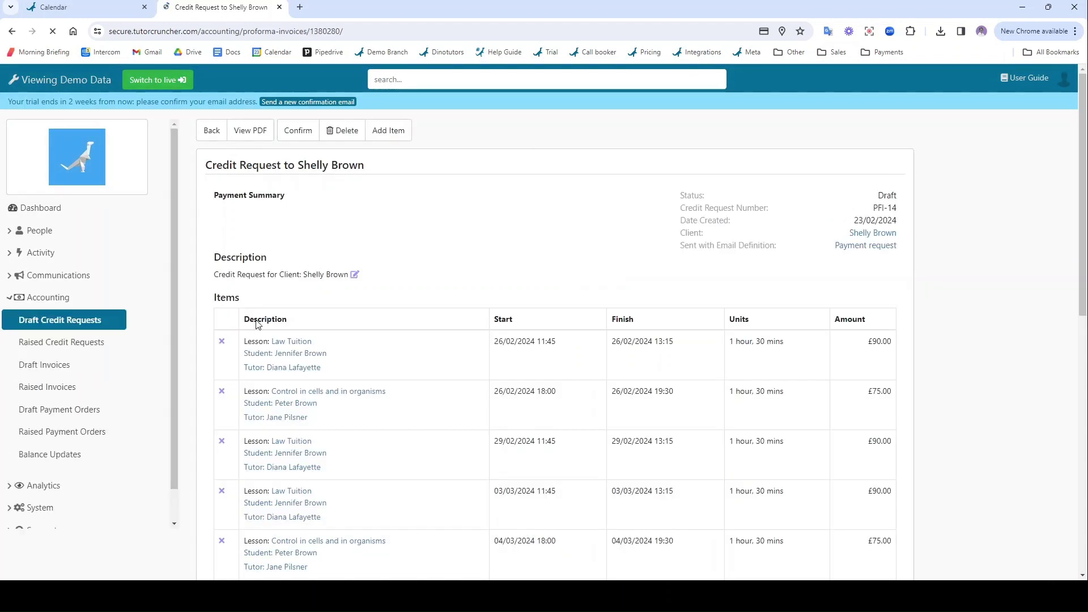
scroll(363, 370, "down", 3)
scroll(363, 370, "down", 7)
scroll(470, 277, "up", 10)
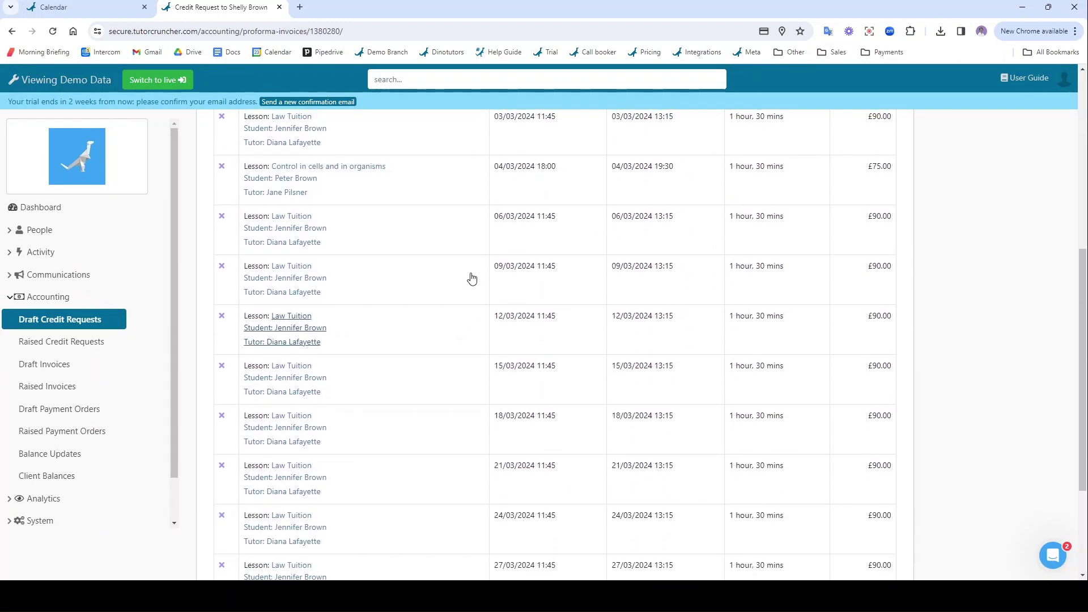
left_click(300, 128)
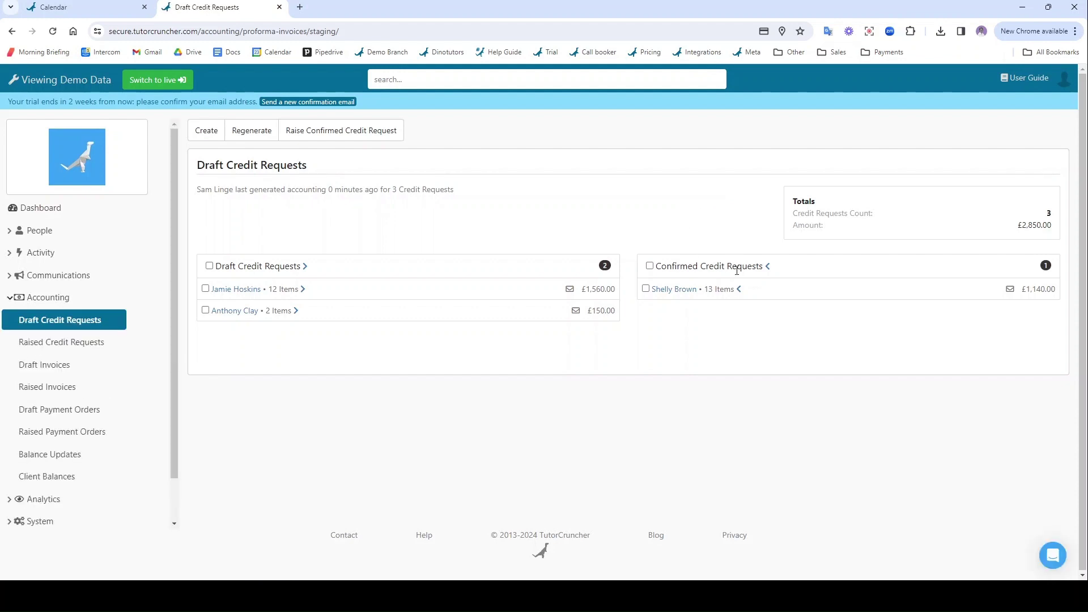
left_click(369, 131)
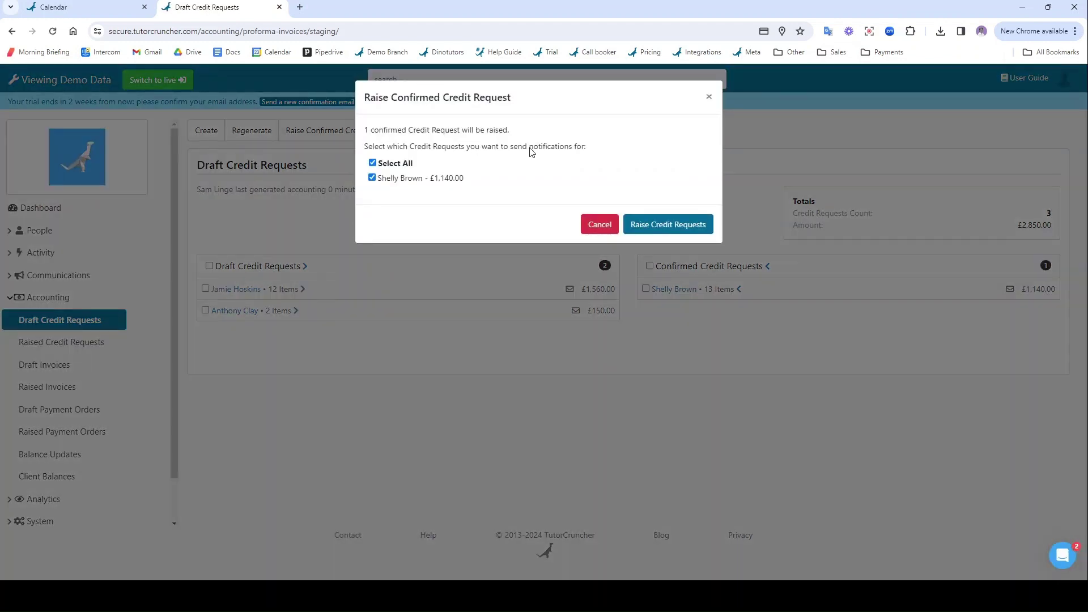
left_click(675, 227)
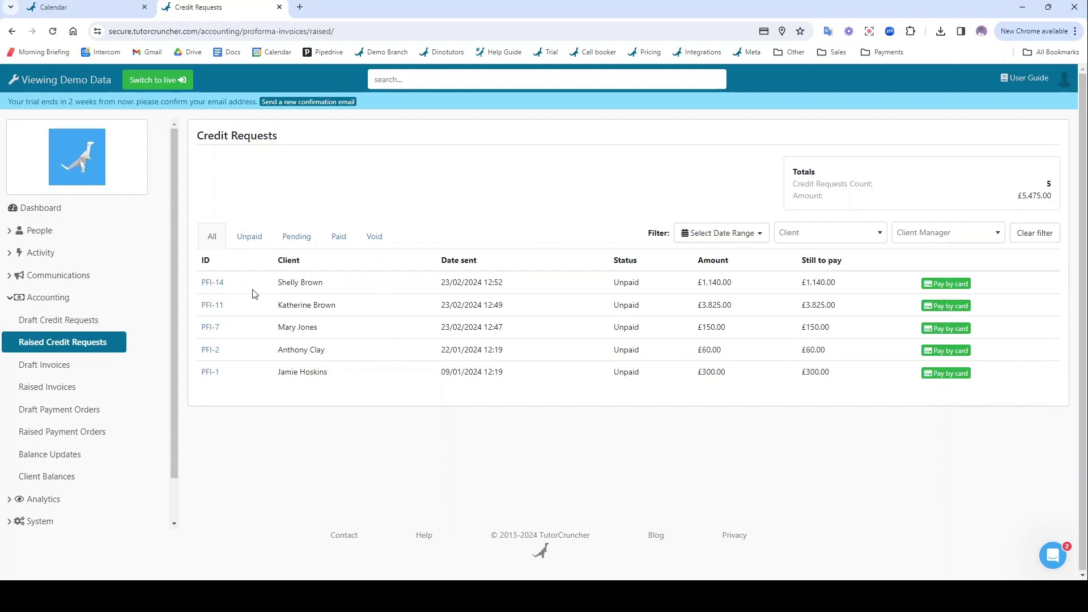
- Open raised credit request PFI-14 and review its itemised lessons down to Related Emails
left_click(214, 285)
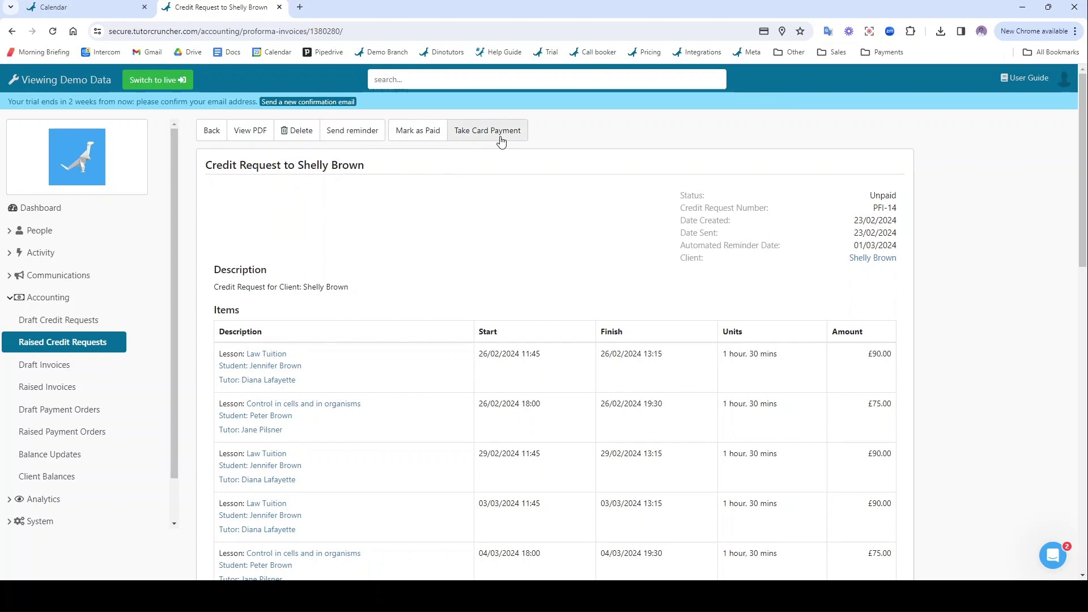
scroll(516, 241, "down", 5)
scroll(517, 240, "down", 8)
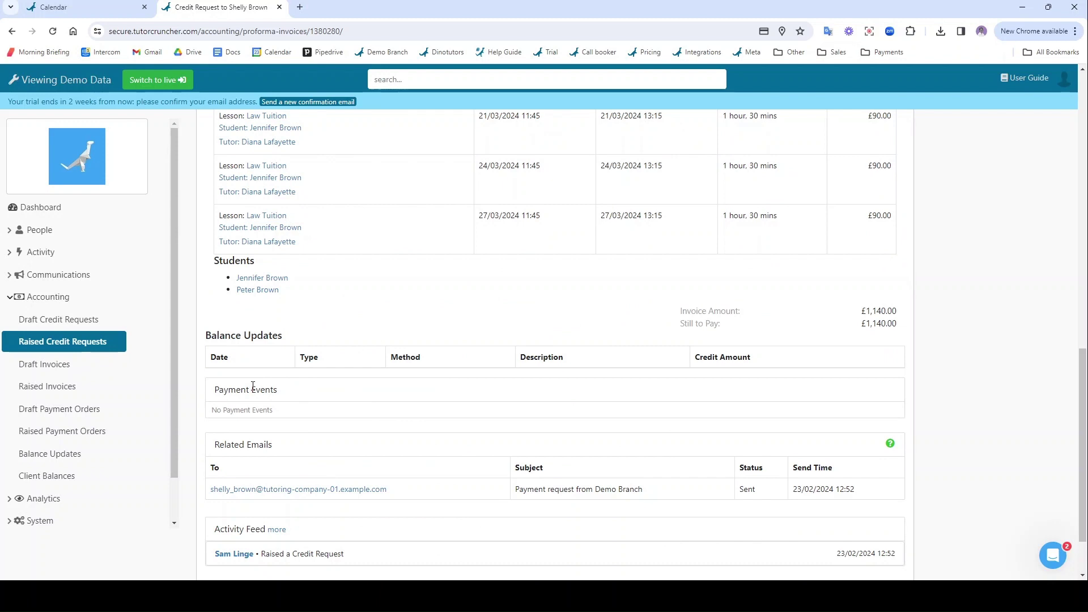
- Preview the sent £1,140.00 payment request email, then return to PFI-14's detail page
left_click(323, 490)
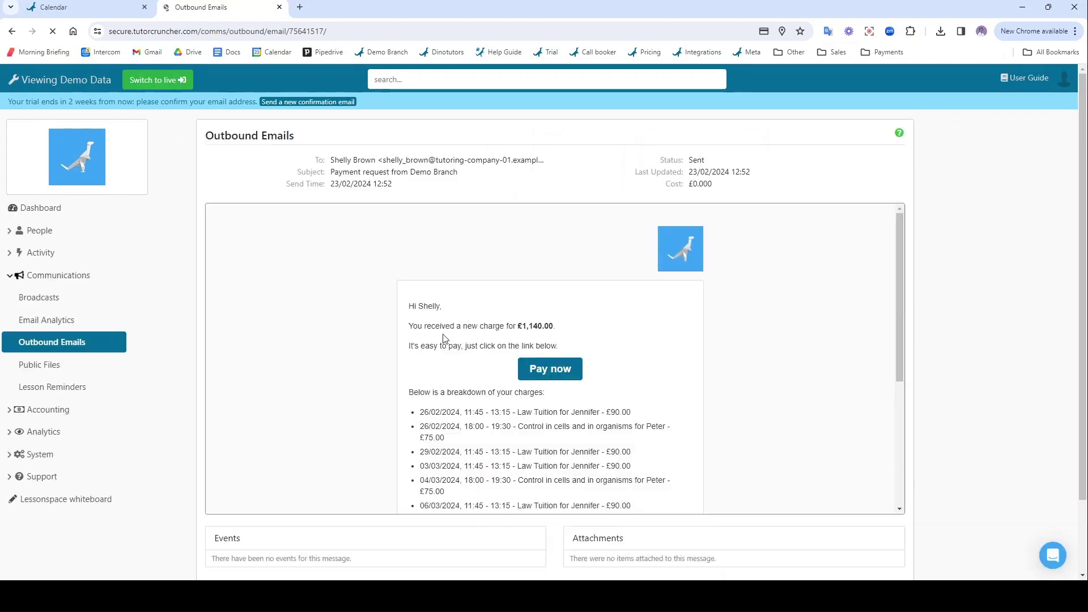
scroll(450, 315, "down", 2)
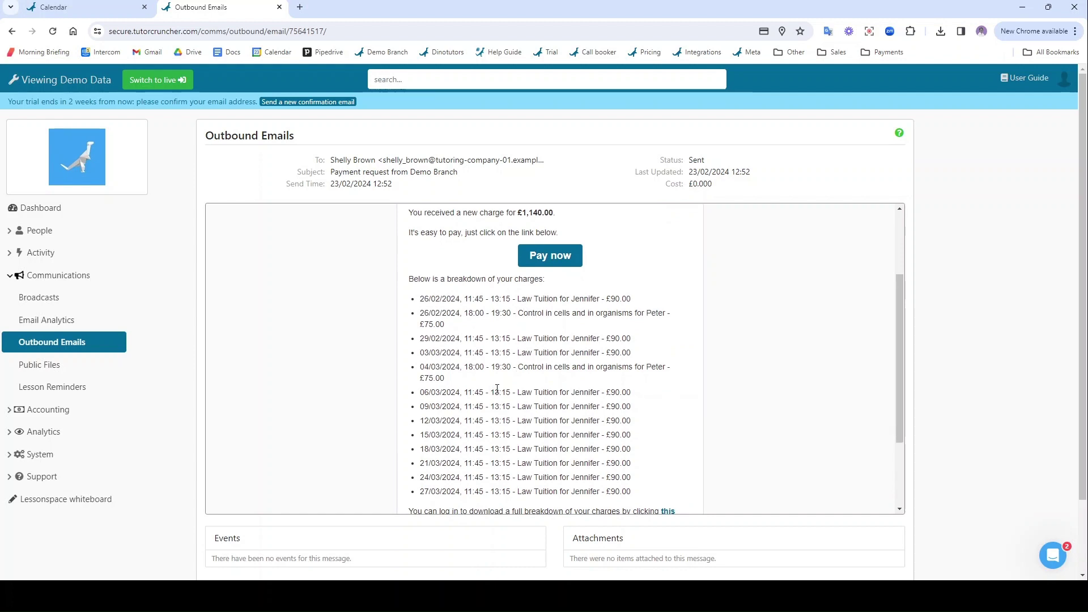
scroll(497, 388, "up", 2)
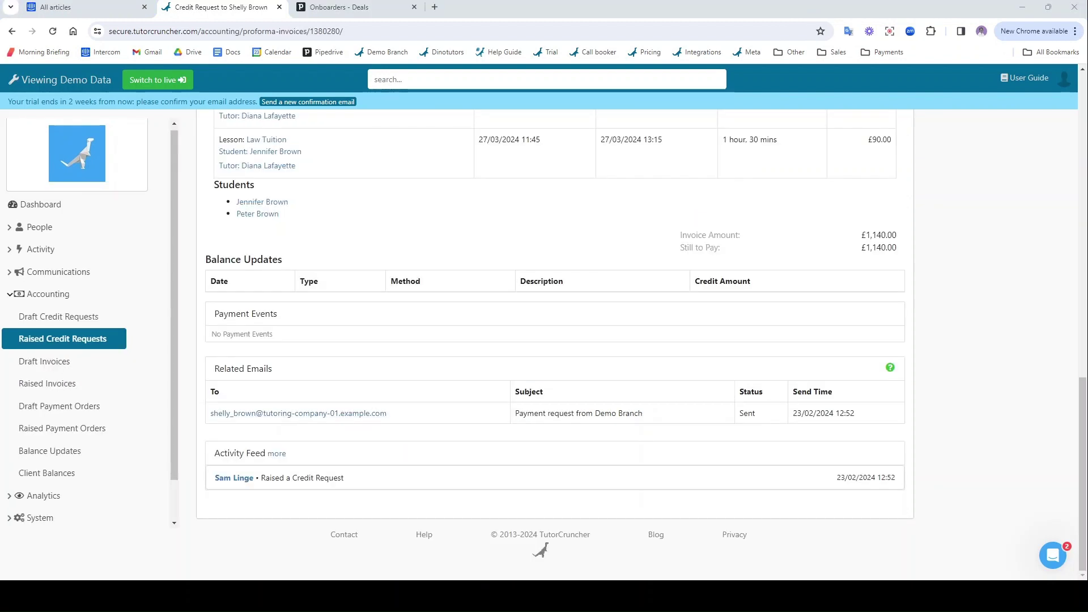
scroll(556, 340, "up", 5)
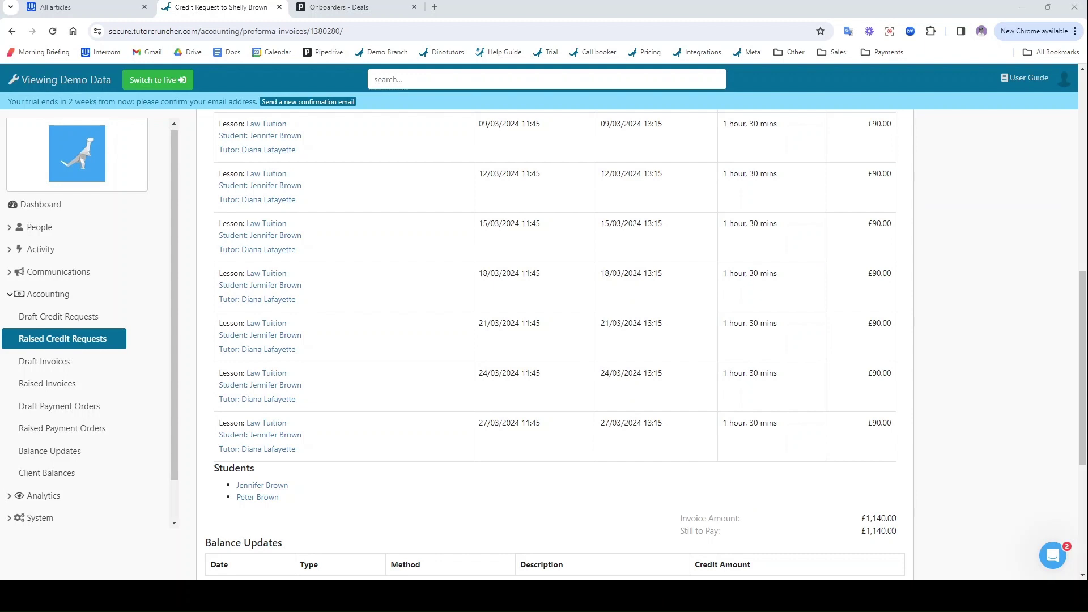
scroll(556, 340, "up", 5)
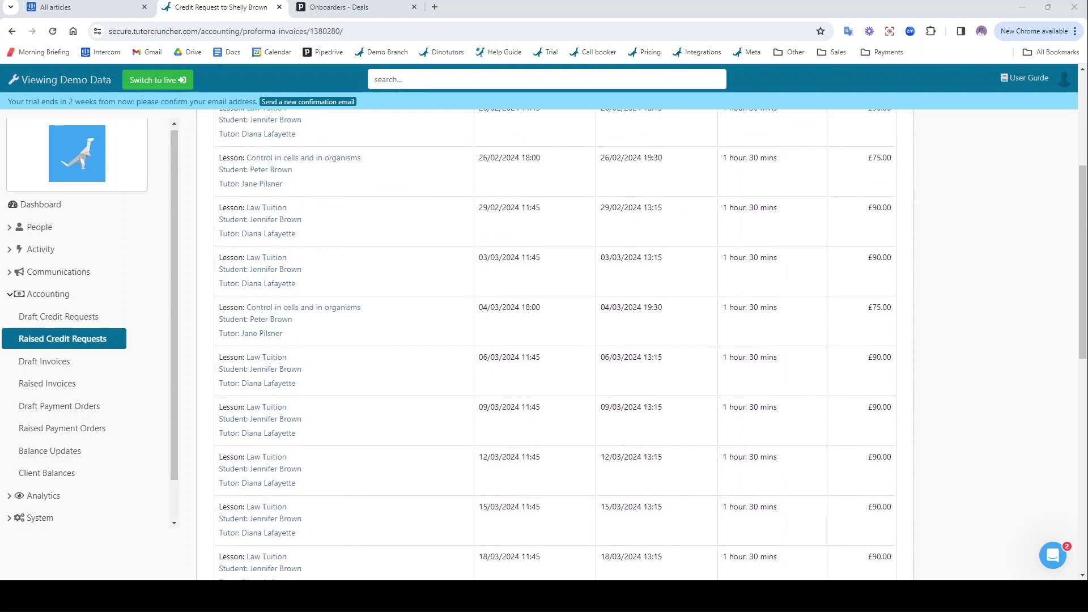
scroll(555, 340, "up", 4)
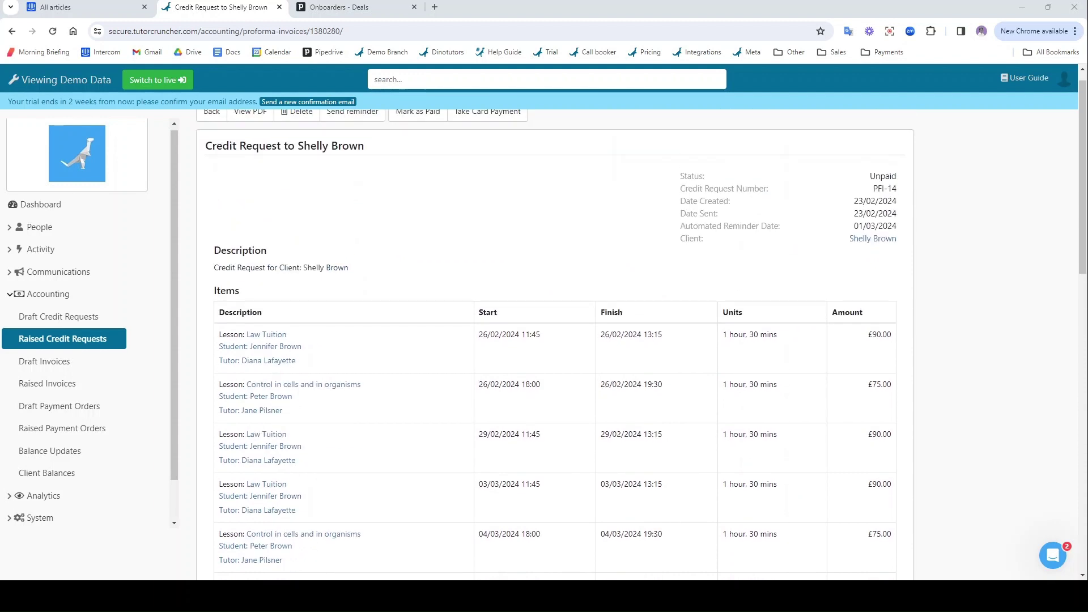
scroll(556, 340, "up", 1)
scroll(63, 386, "down", 1)
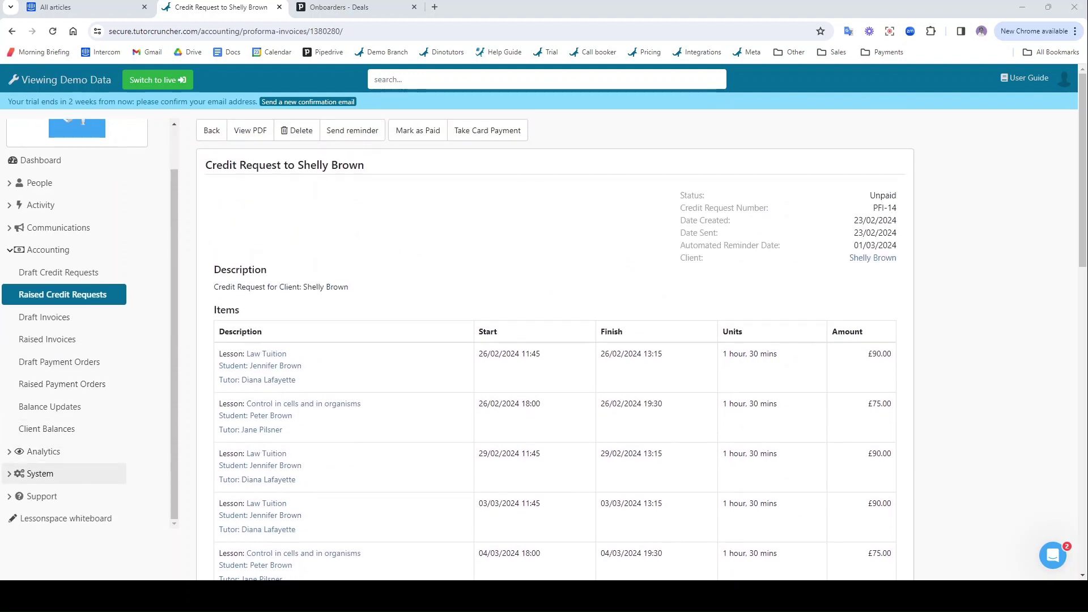
- Browse the account settings, then go to Communications > Lesson Reminders, showing no reminders yet
left_click(40, 473)
left_click(44, 383)
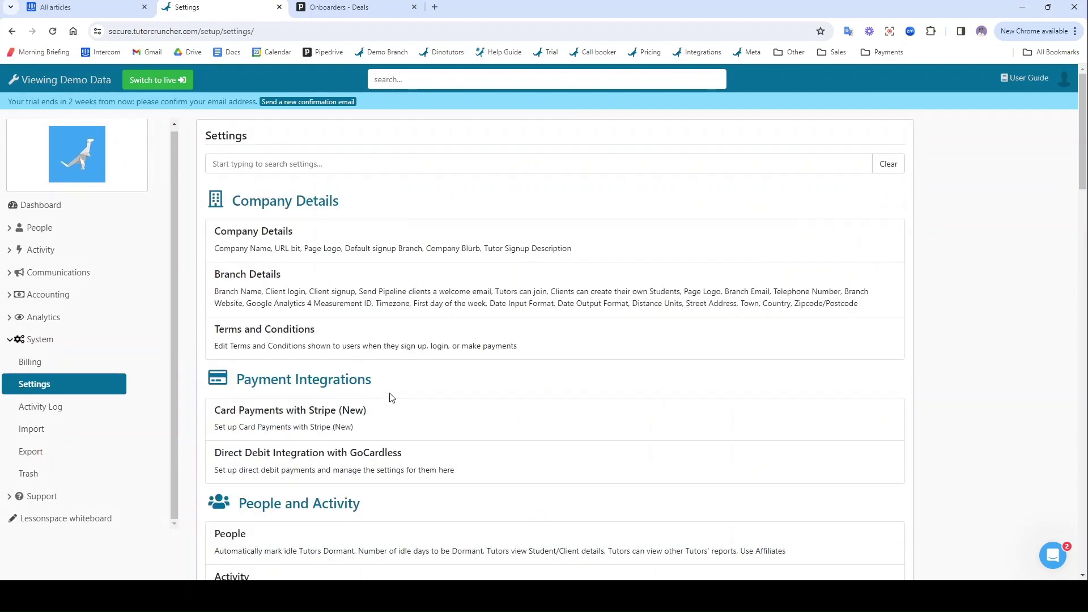
scroll(390, 398, "down", 1)
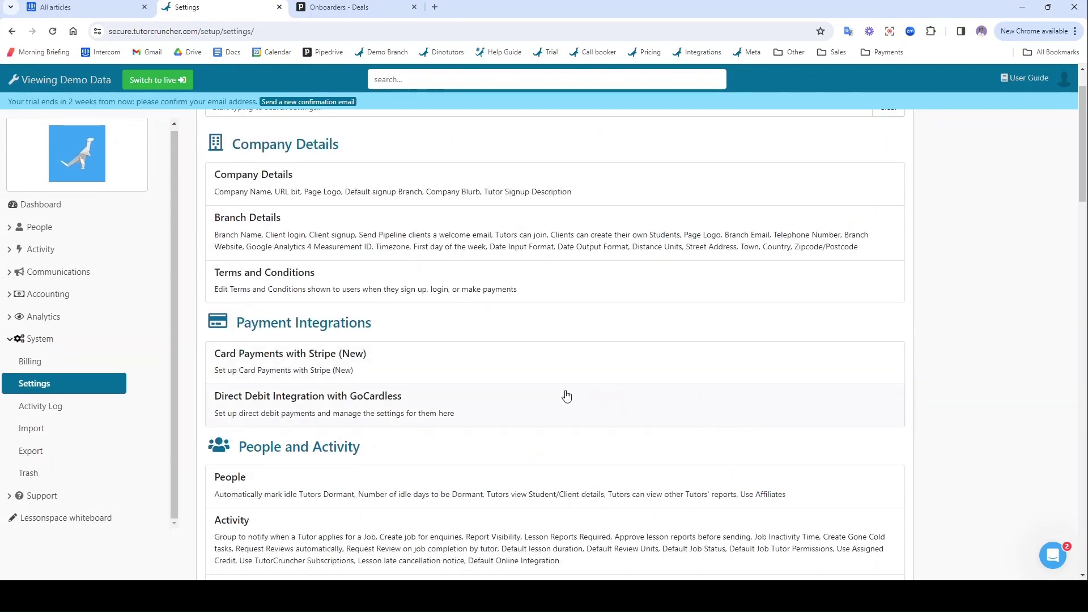
scroll(567, 396, "down", 13)
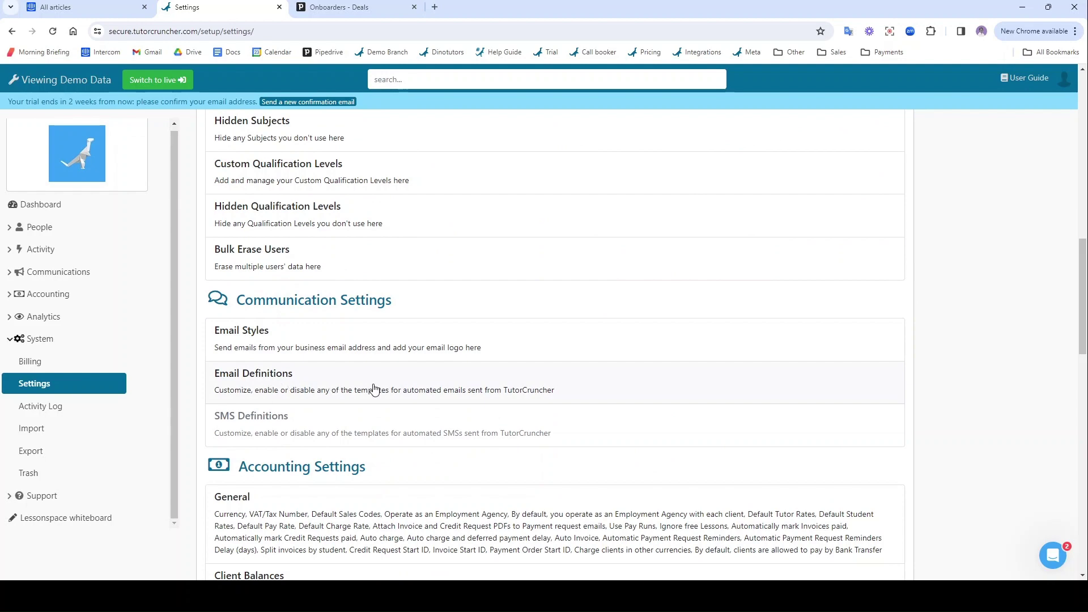
scroll(374, 388, "up", 13)
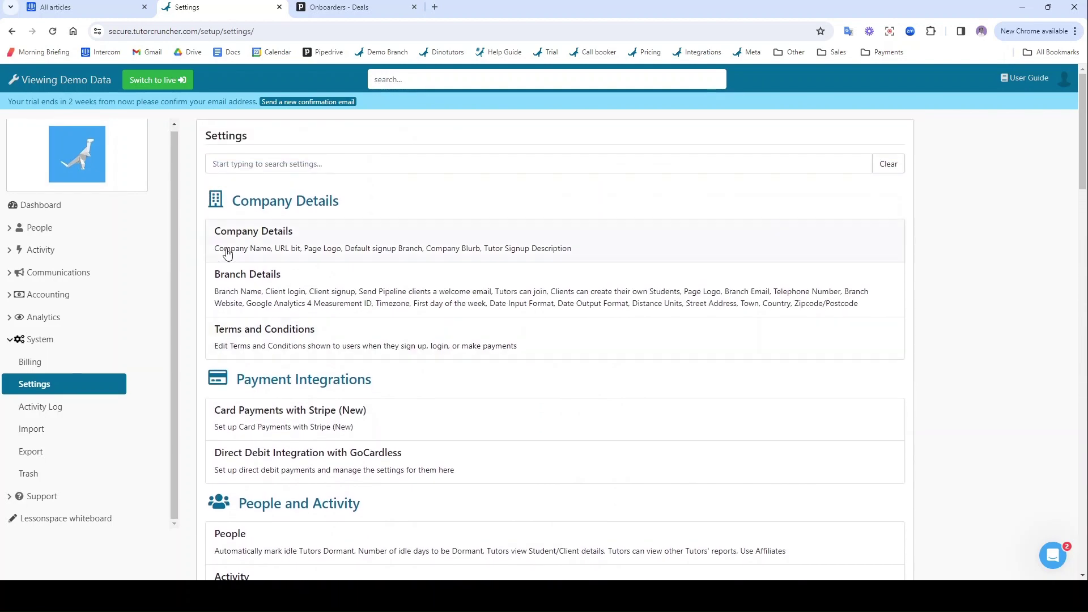
left_click(69, 279)
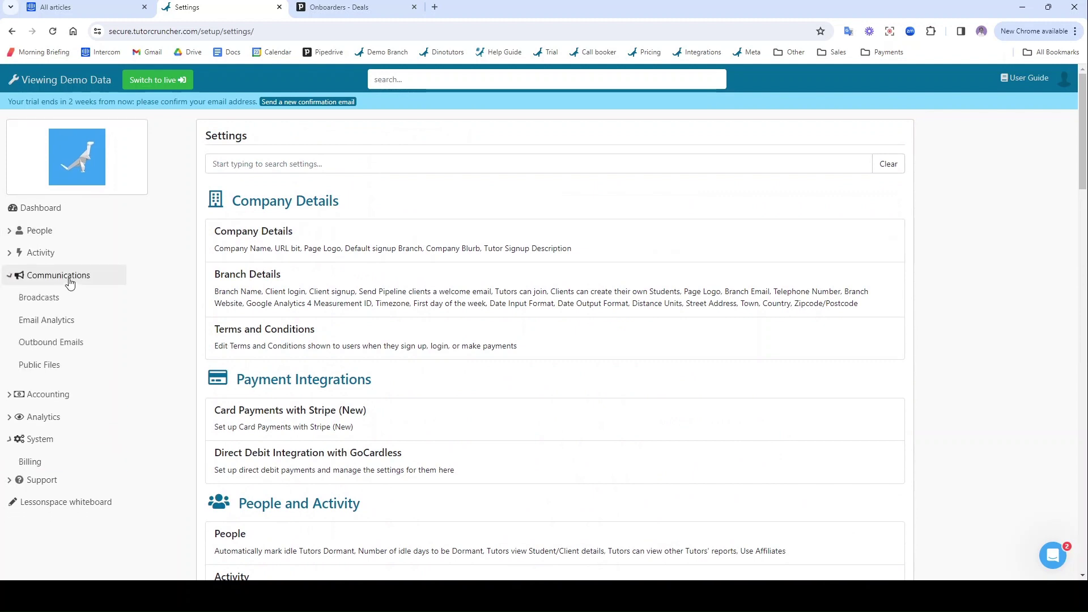
left_click(85, 388)
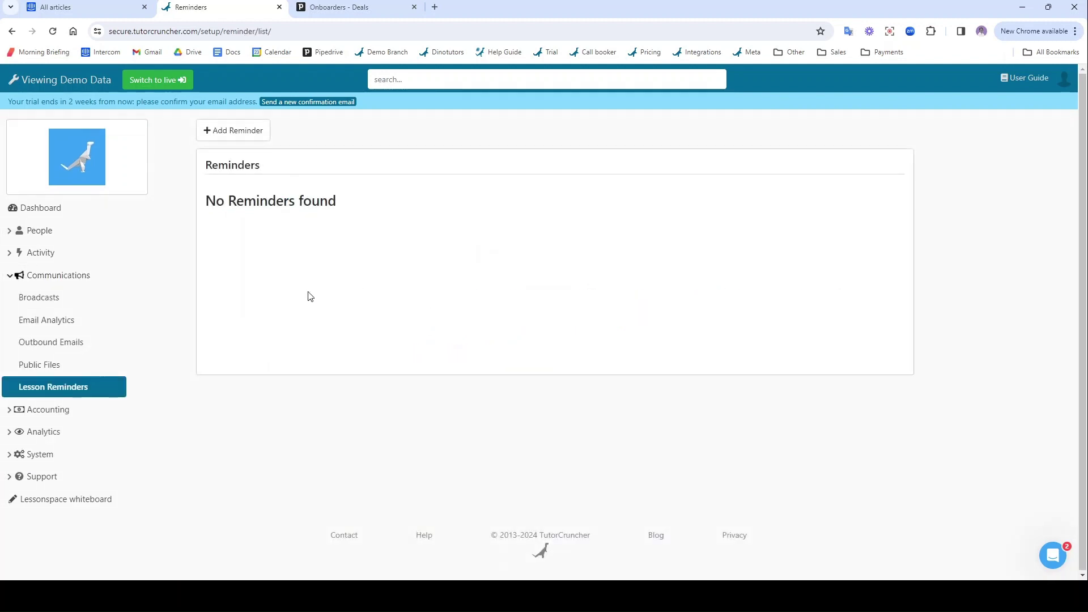